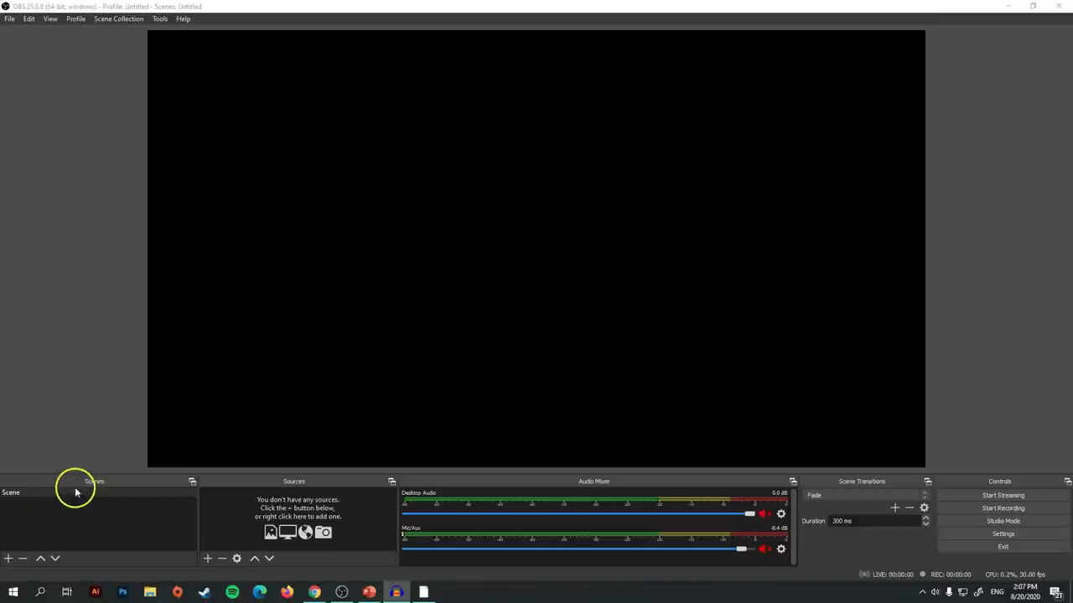
Rename the existing scene as "Scene 1"
right_click(18, 494)
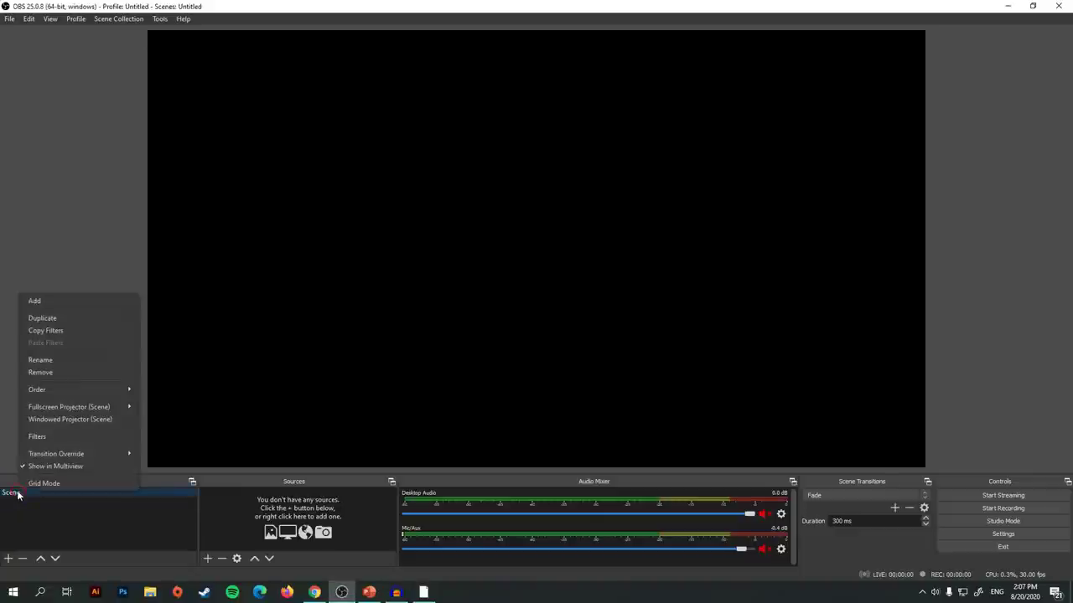
click(54, 361)
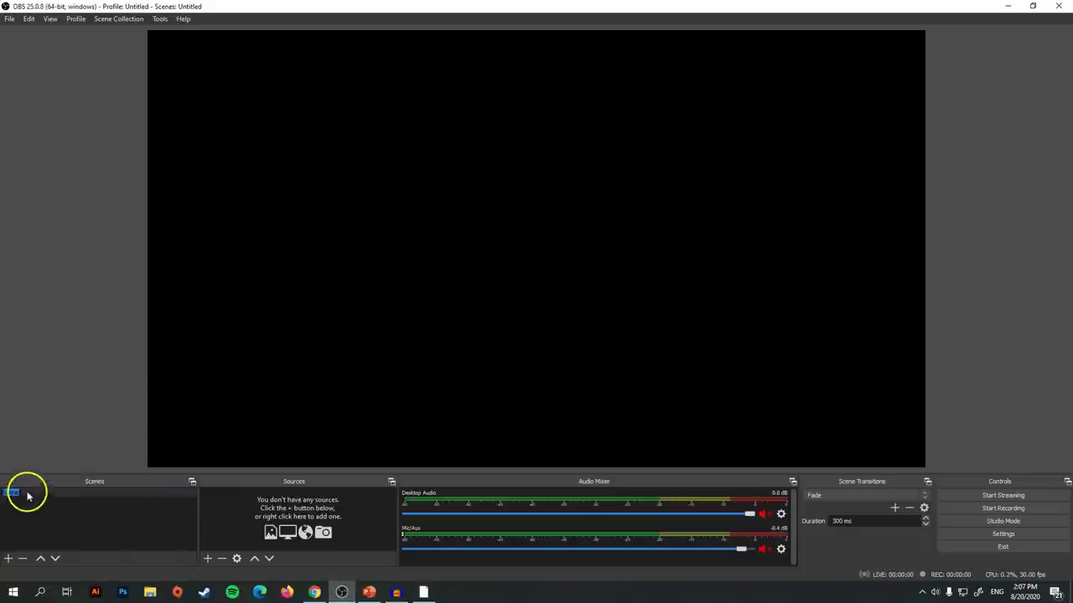
click(54, 364)
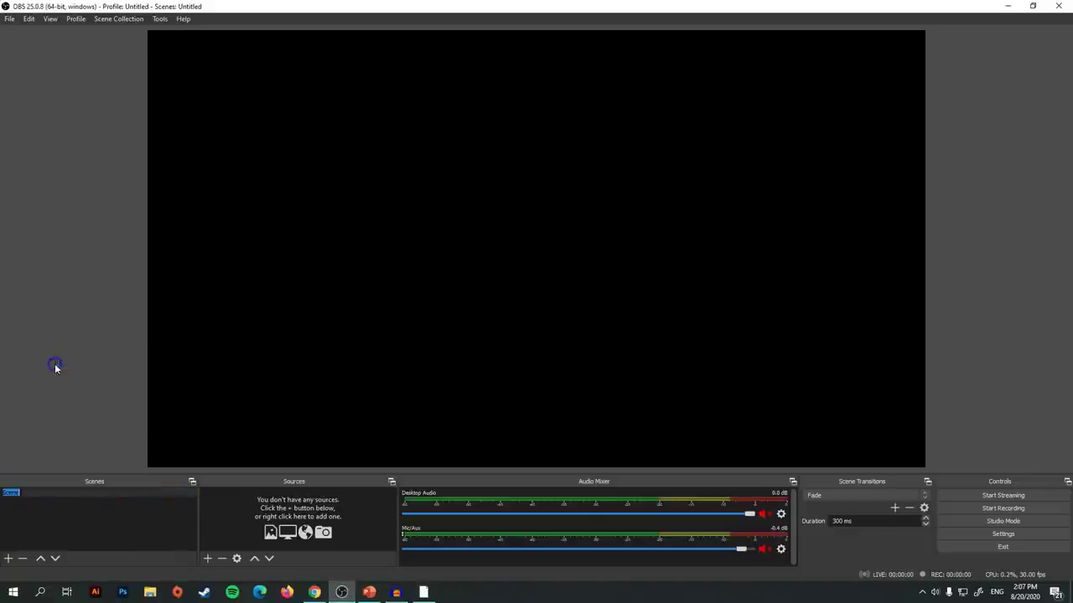
key(BackSpace)
text(Scene 1)
key(Return)
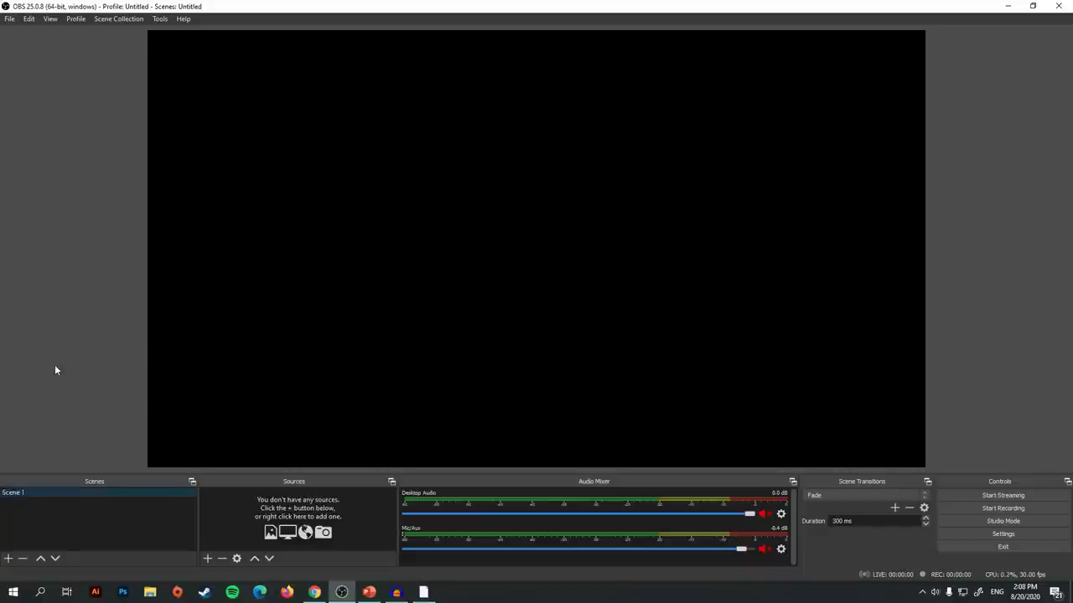
Add a second scene named "Scene 2" and make Scene 1 the active scene
click(7, 558)
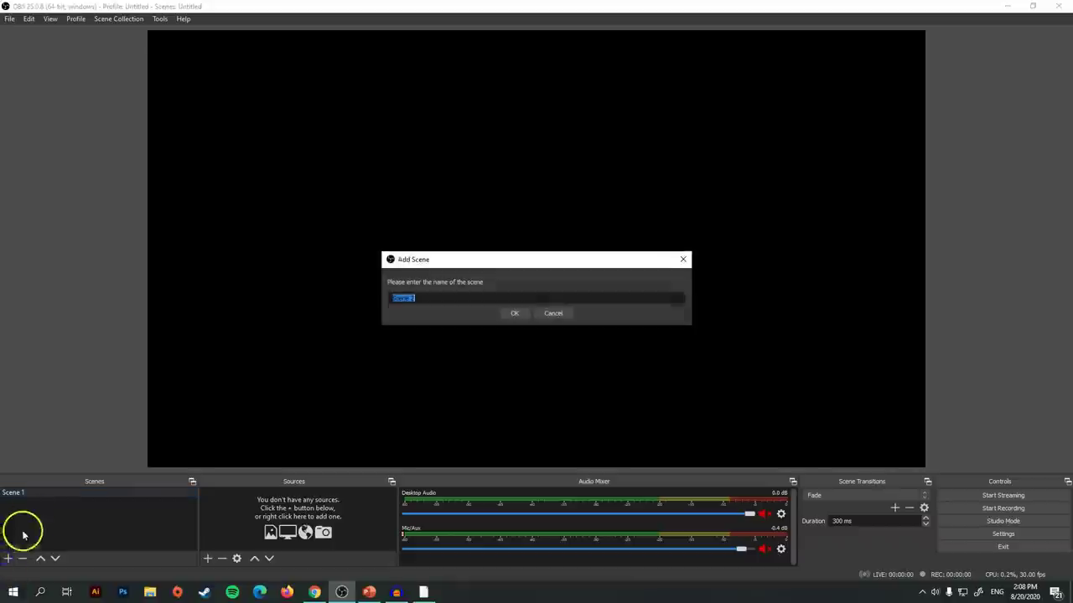
click(512, 314)
click(59, 492)
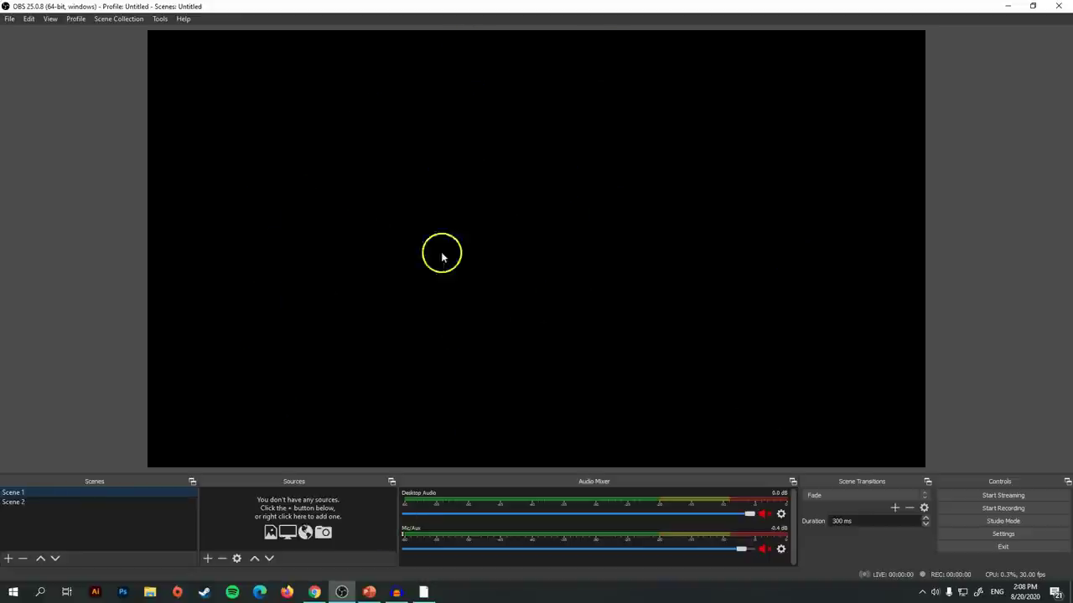
click(92, 503)
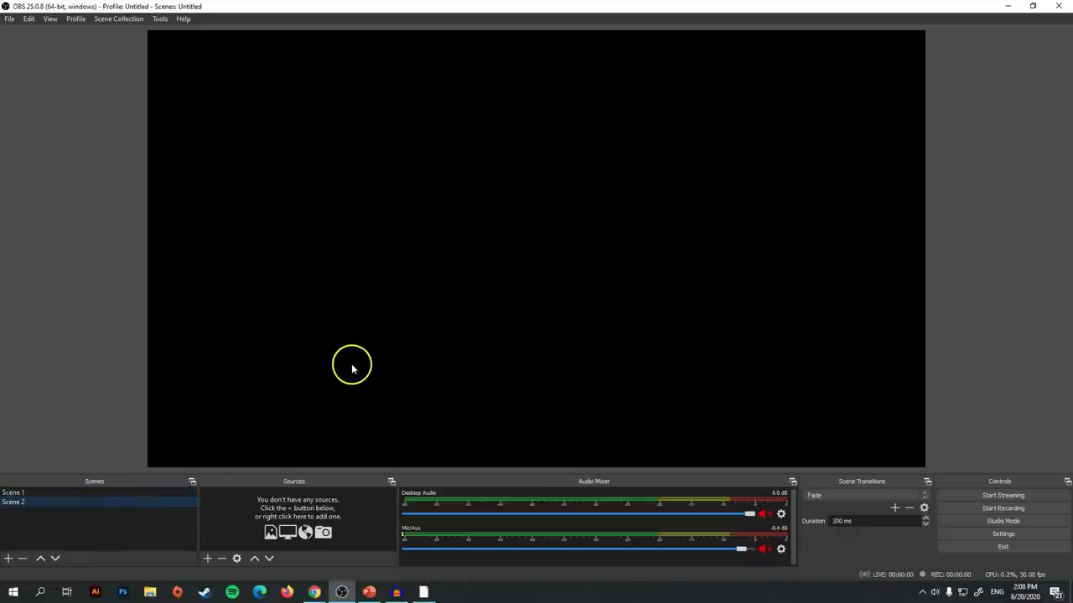
click(50, 493)
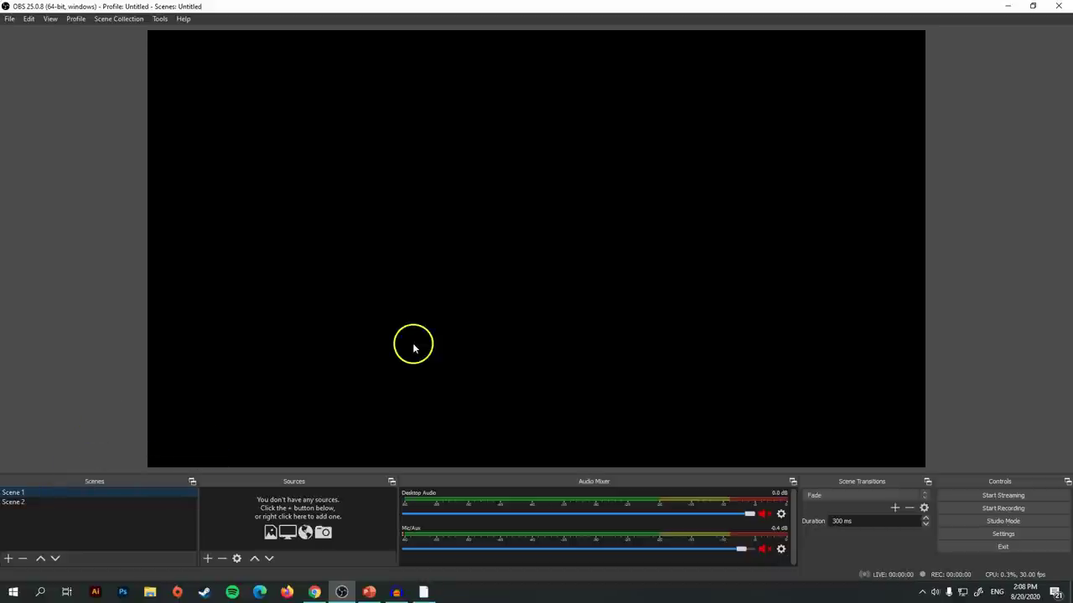
Add a new Image source named "background" to Scene 1
click(208, 558)
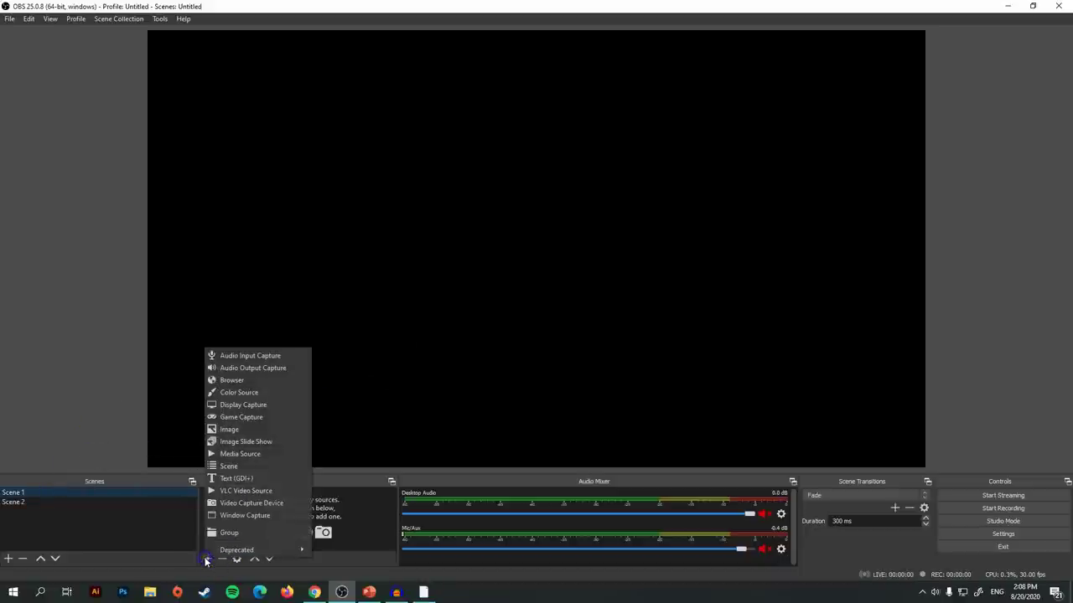
click(229, 424)
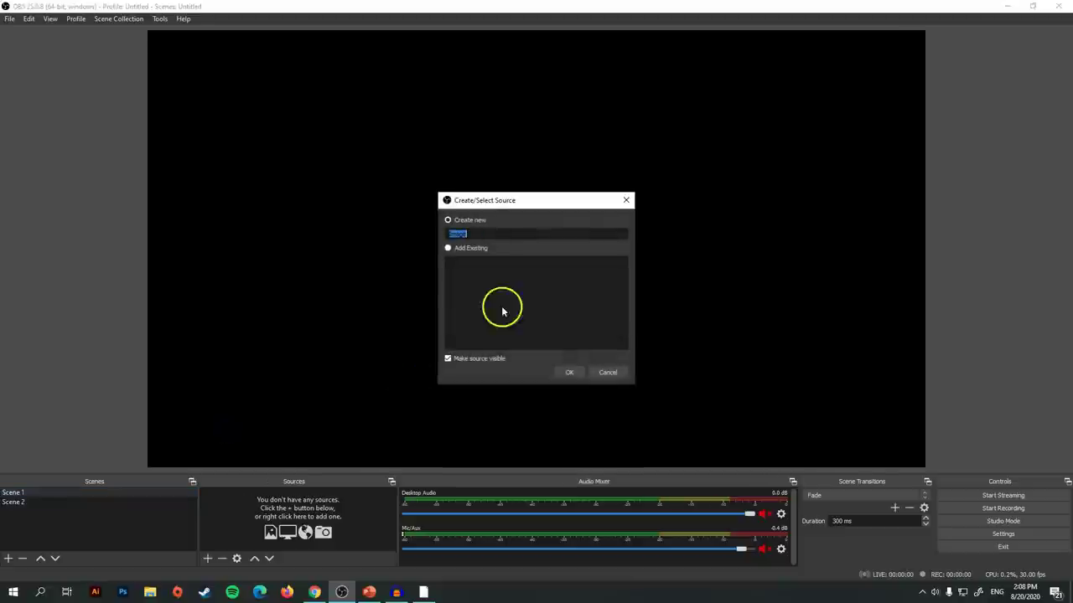
text(background)
click(551, 382)
click(573, 371)
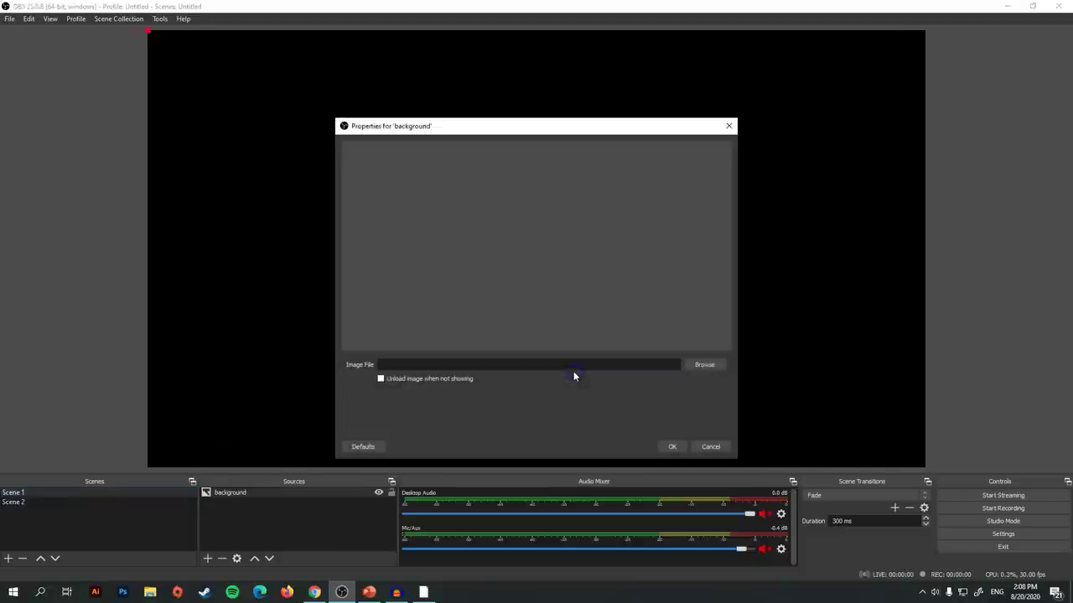
Load pocketgamer-zoom-backgrounds-01.jpeg from the Desktop as the background source's image and accept its properties
click(701, 363)
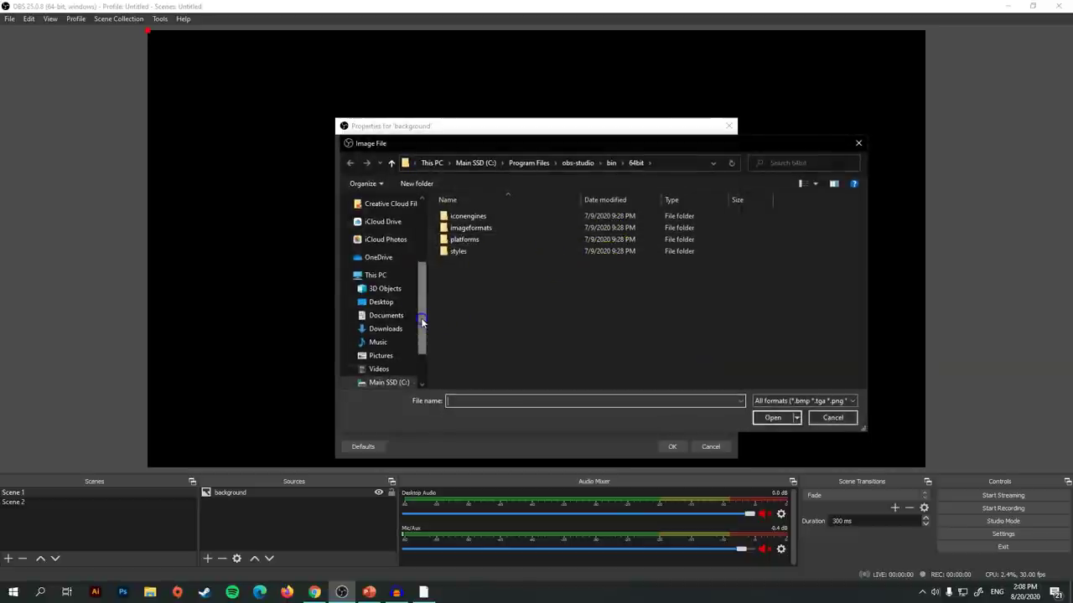
click(382, 302)
click(582, 241)
double_click(581, 243)
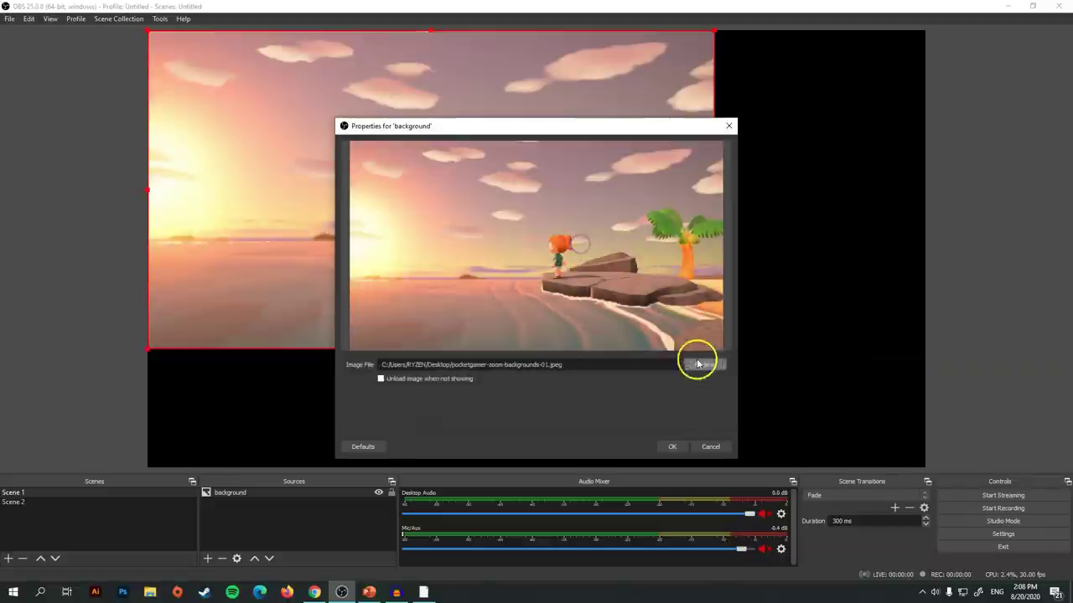
click(672, 447)
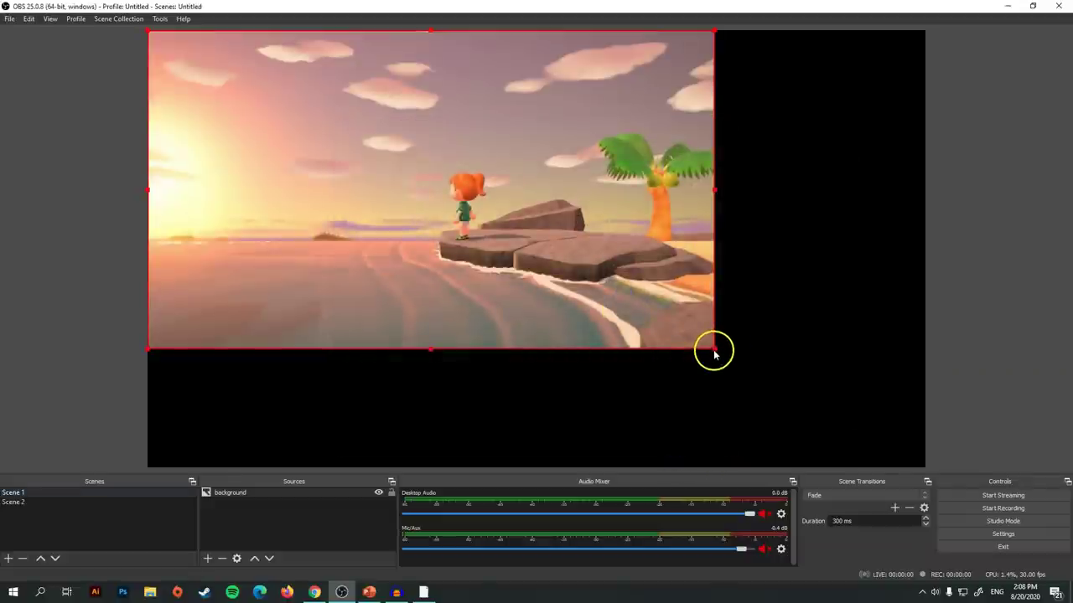
Scale the background image up to fill the whole canvas and deselect it
drag(713, 349, 925, 466)
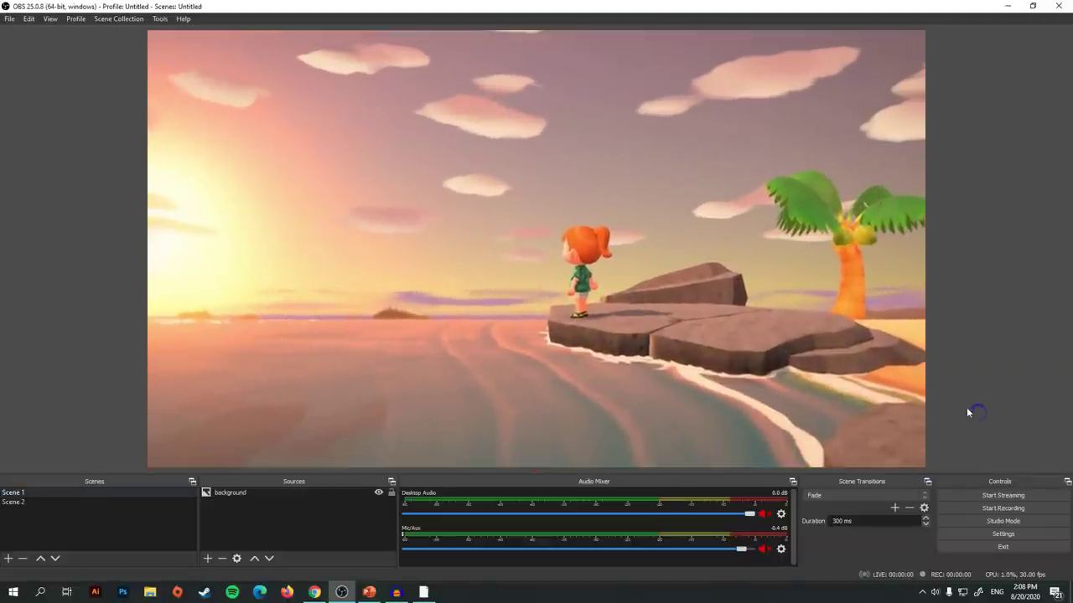
click(801, 335)
click(1009, 304)
Add a new Video Capture Device source named "Webcam" to Scene 1
click(207, 558)
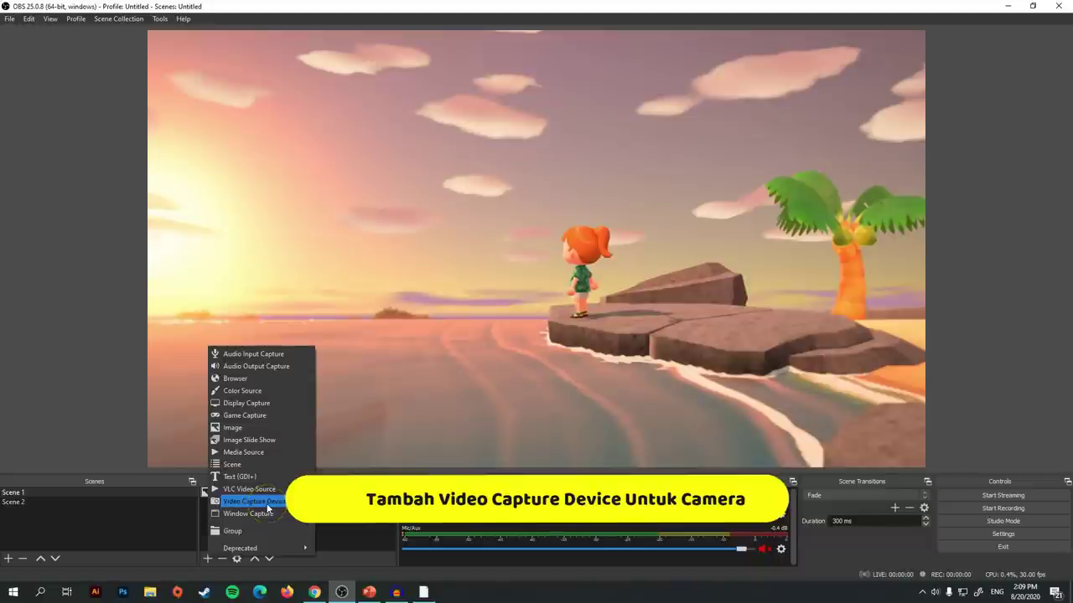
click(268, 509)
text(We)
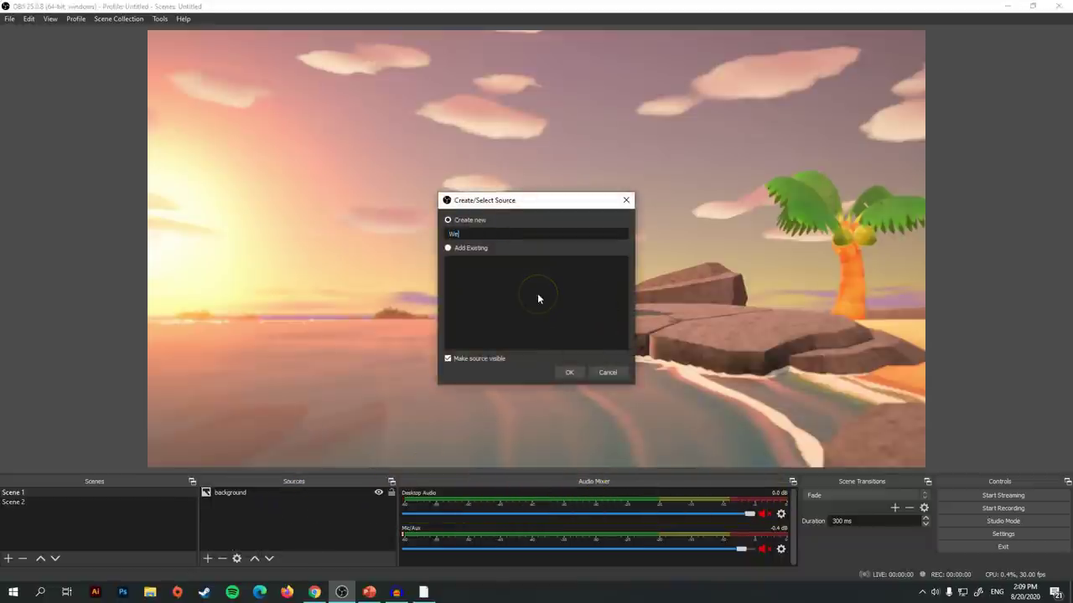
text(bcam)
click(569, 252)
click(569, 371)
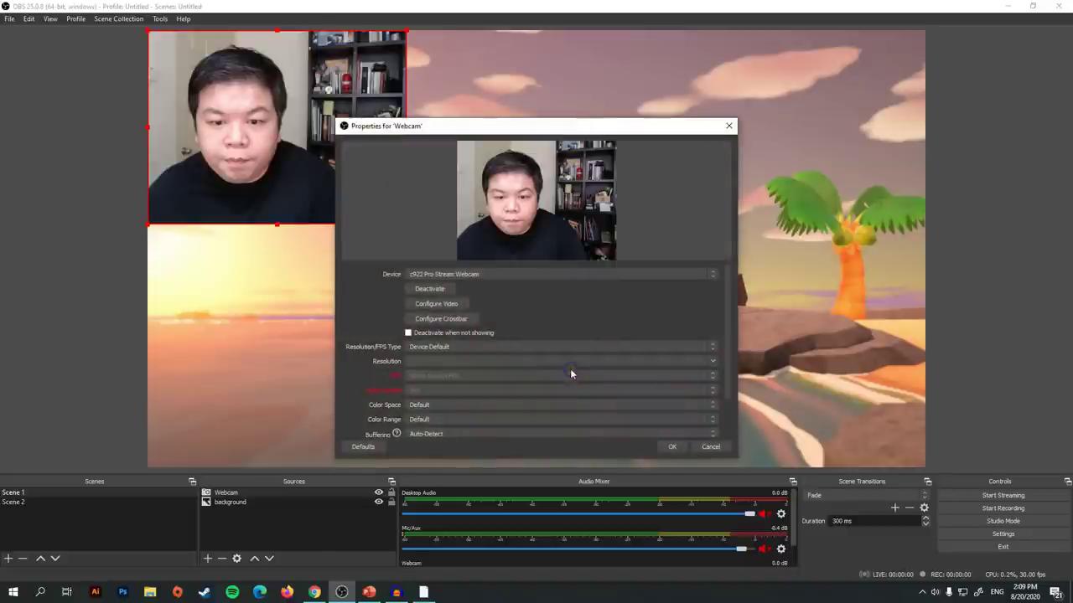
Configure the Webcam source to use the c922 Pro Stream Webcam with a custom resolution of 1920x1080
click(498, 278)
click(486, 287)
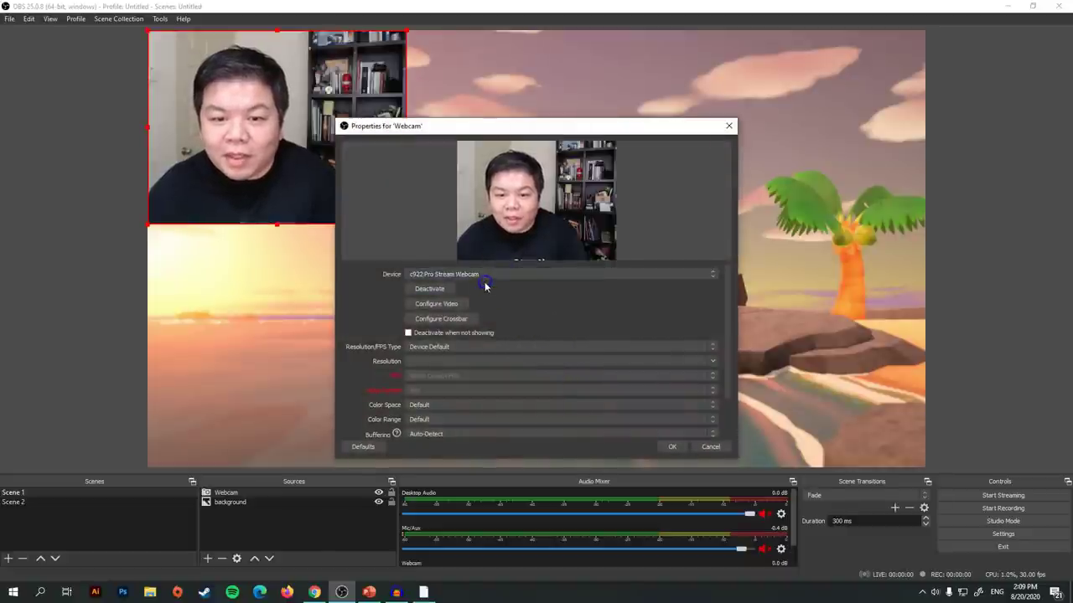
click(436, 305)
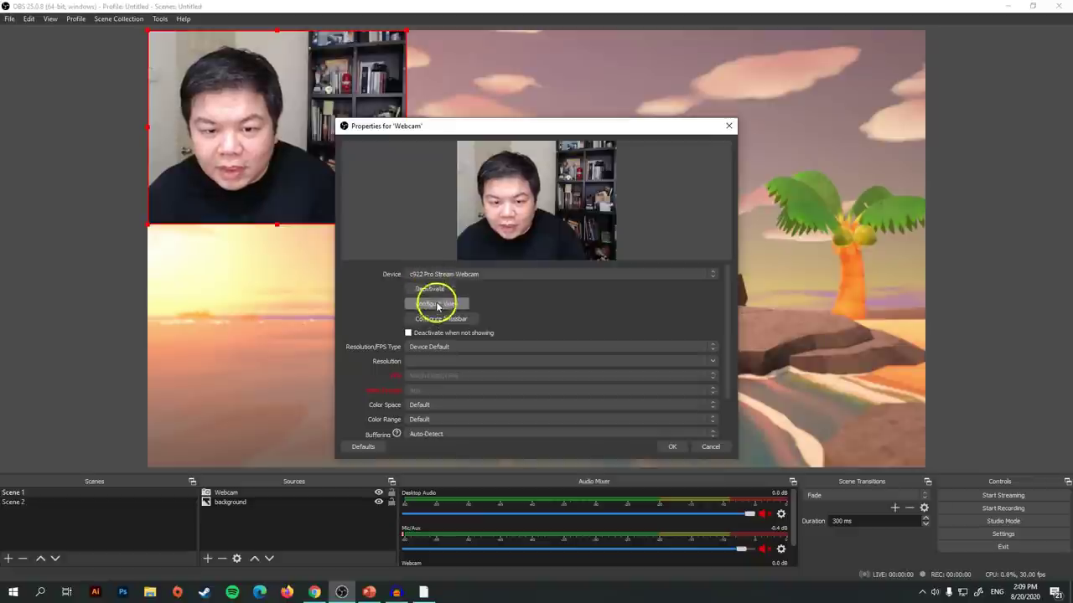
click(438, 348)
click(524, 353)
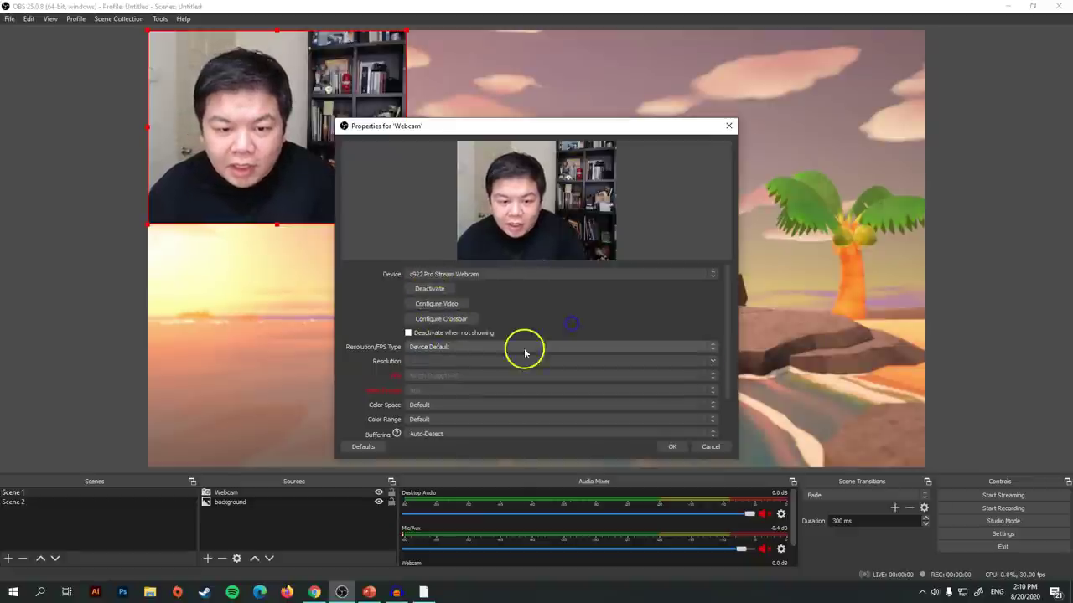
click(476, 360)
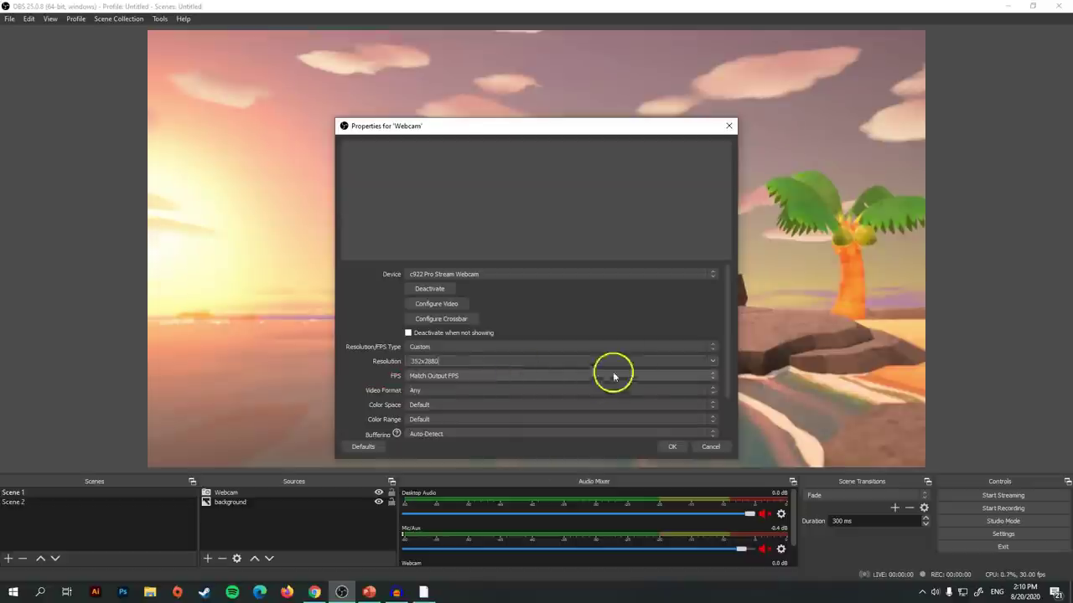
click(711, 361)
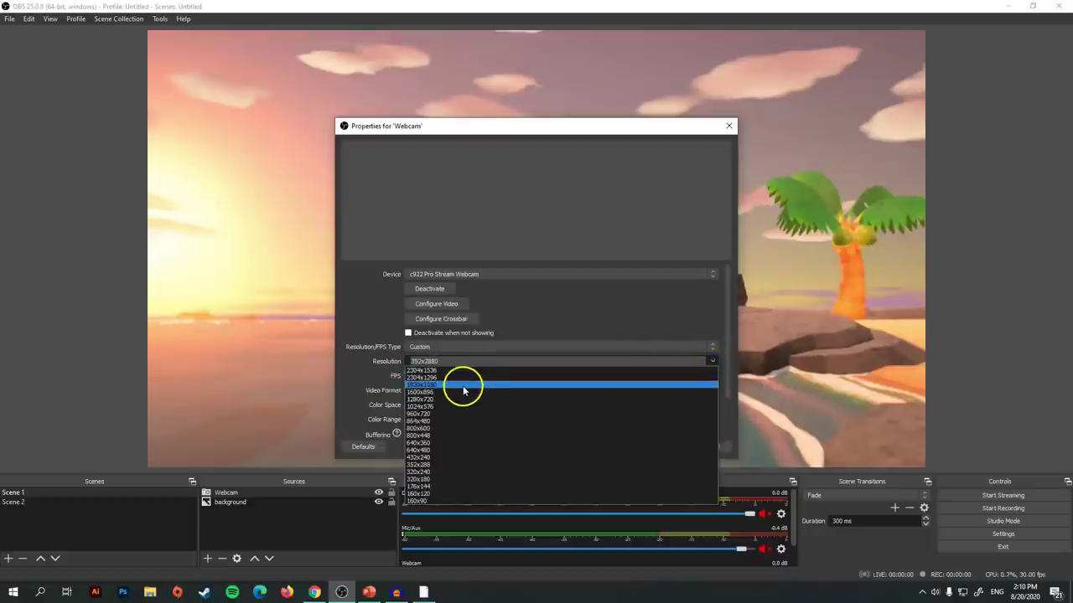
click(463, 387)
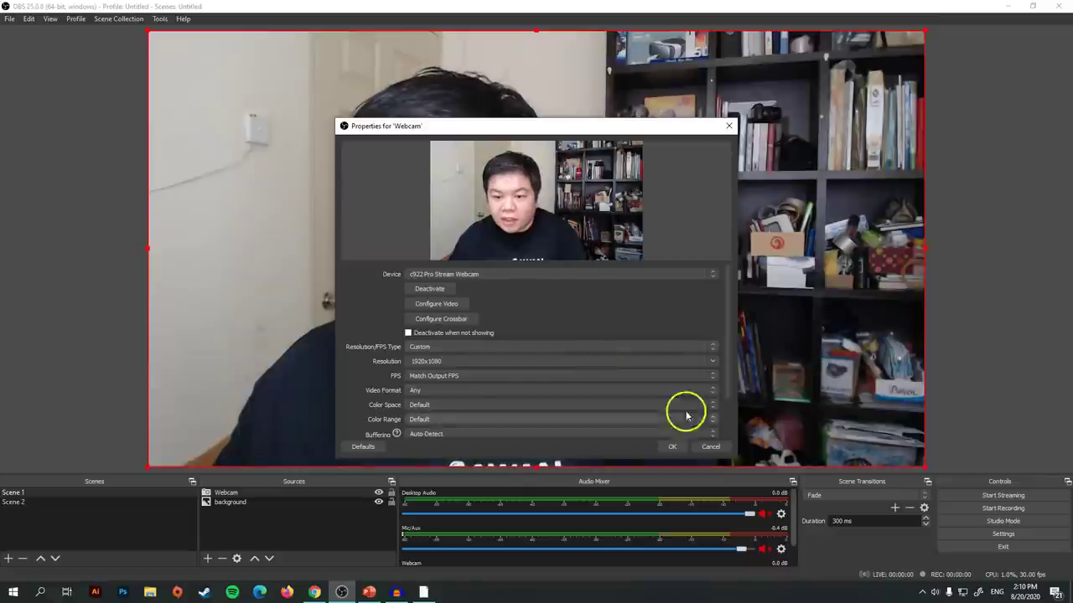
click(672, 446)
Shrink the webcam picture to about half the canvas width and place it over the upper-left part of the background image
drag(923, 465, 517, 237)
drag(485, 188, 509, 272)
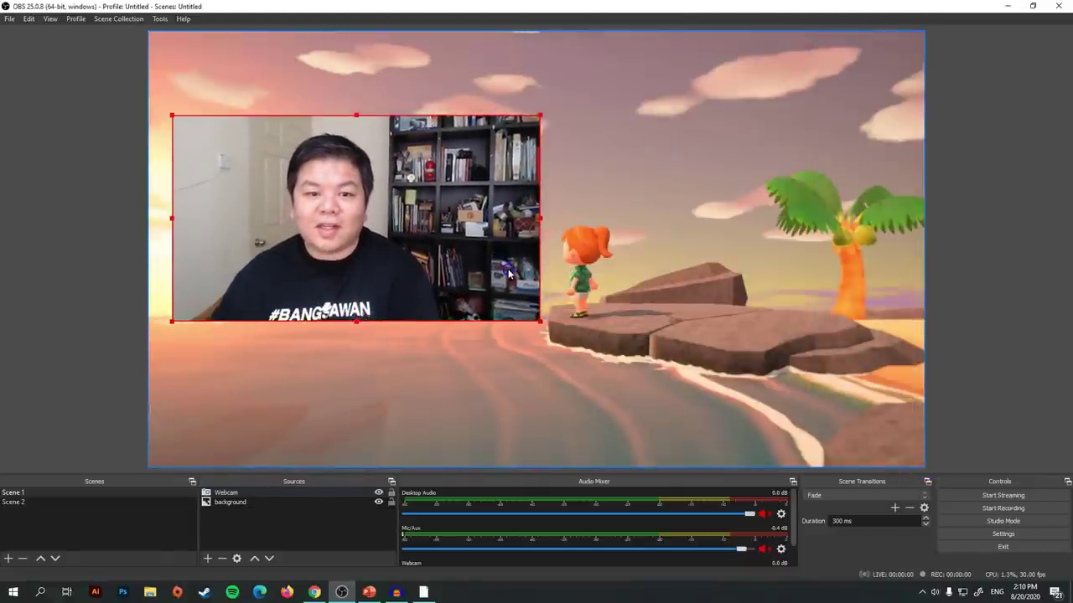
mouse_move(540, 321)
mouse_down()
mouse_move(565, 333)
mouse_move(545, 324)
mouse_up()
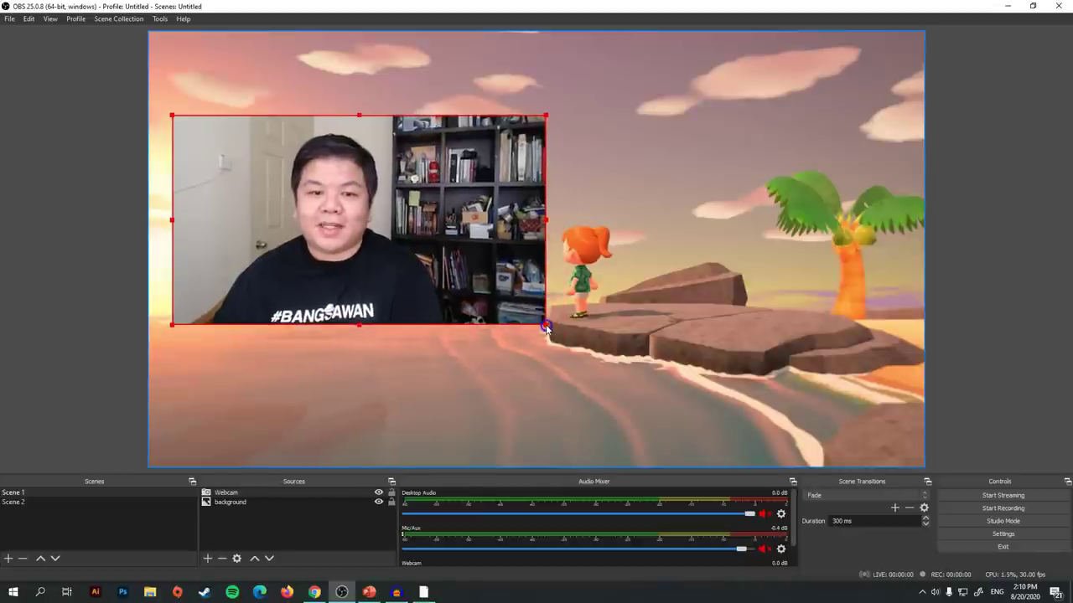
click(678, 201)
click(963, 201)
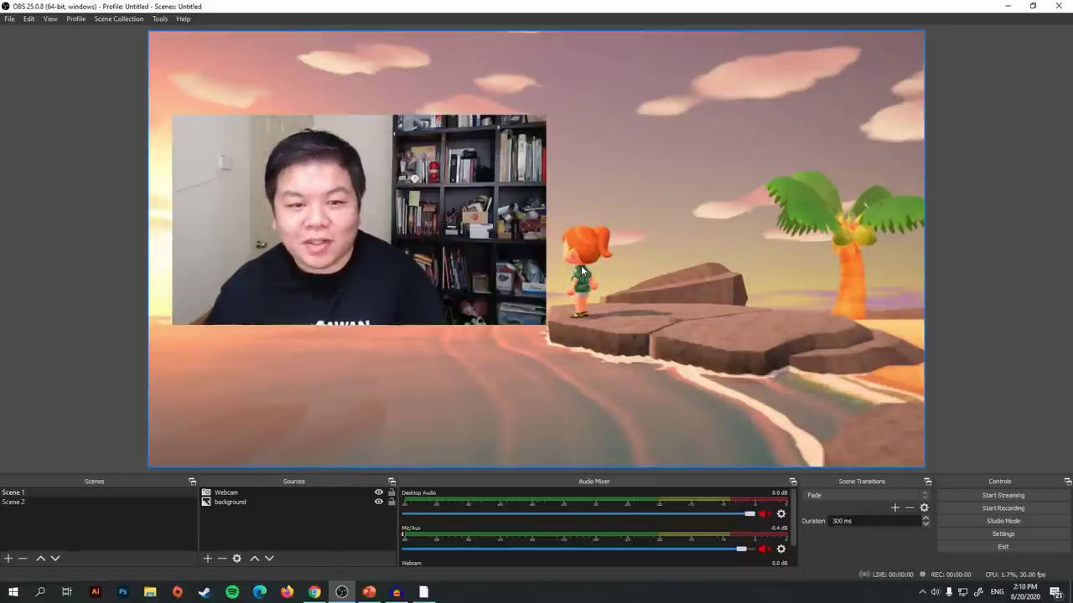
drag(340, 237, 343, 202)
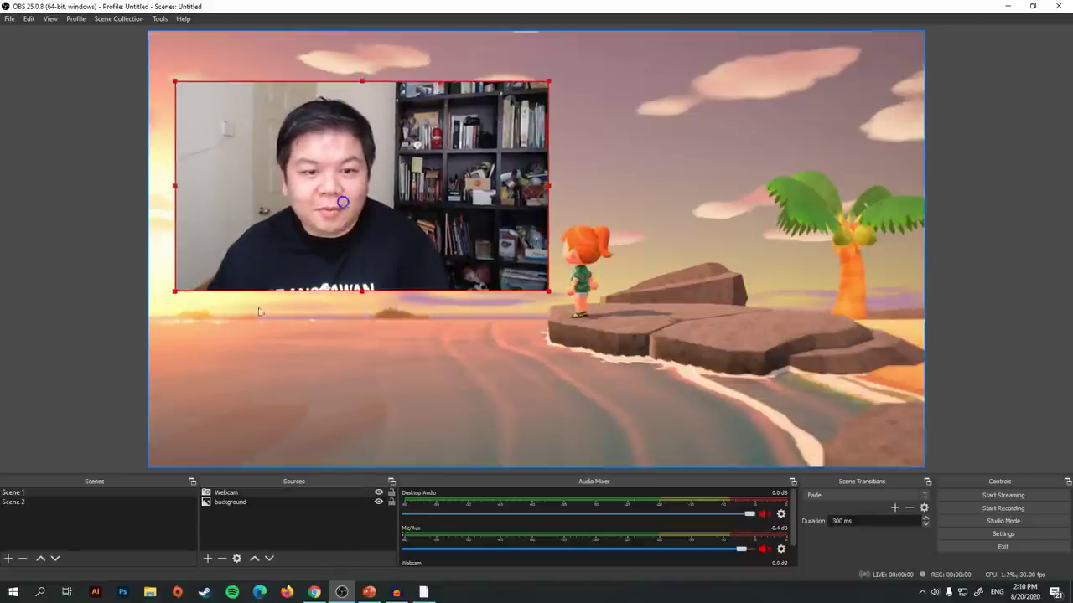
Add a new Window Capture source named "PowerpOint" to Scene 2
click(12, 501)
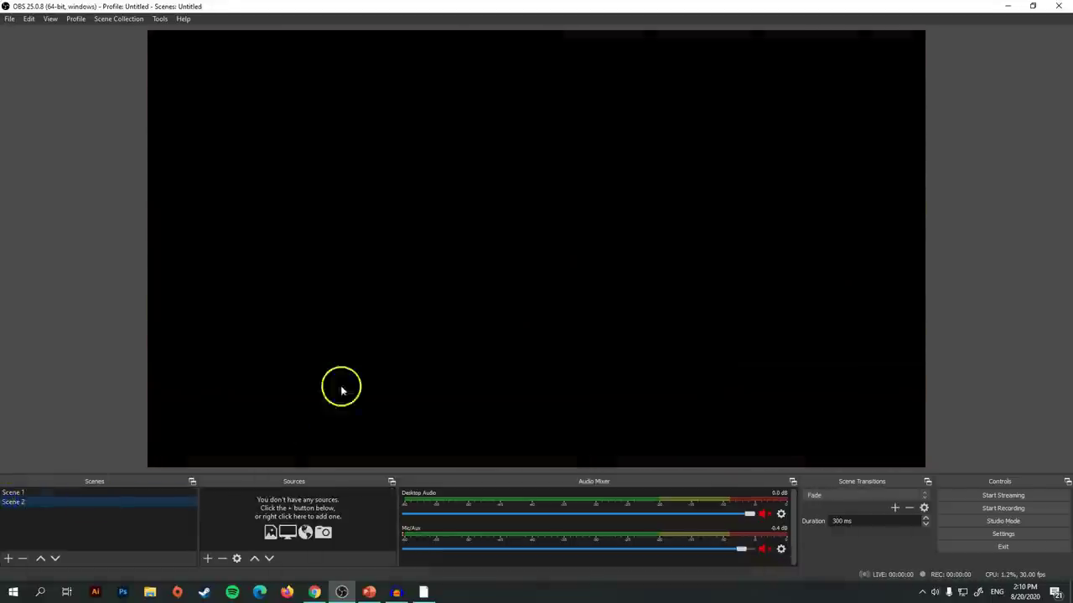
right_click(599, 380)
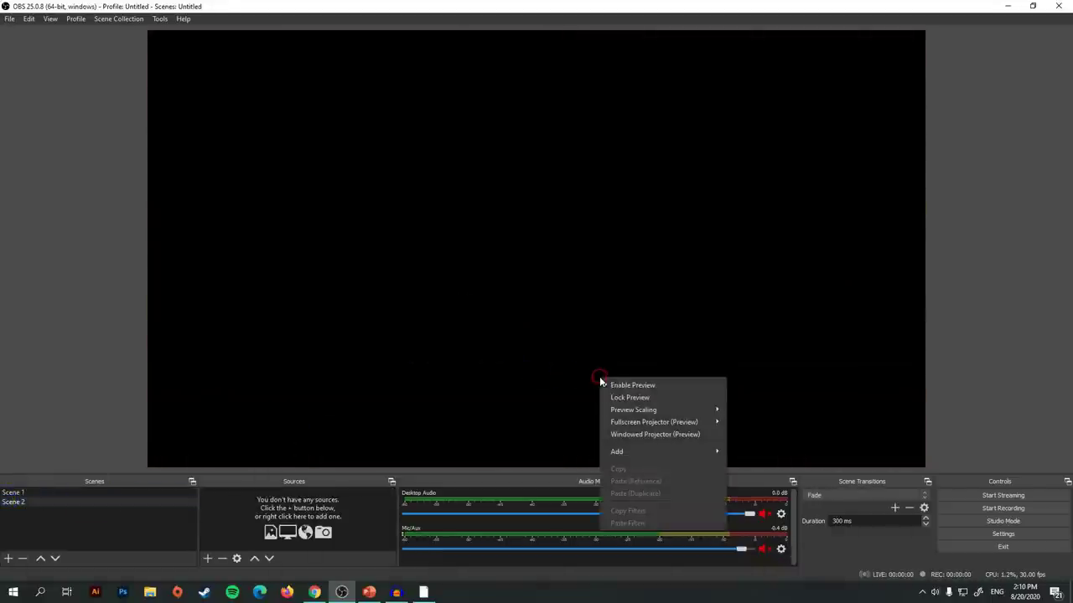
click(206, 559)
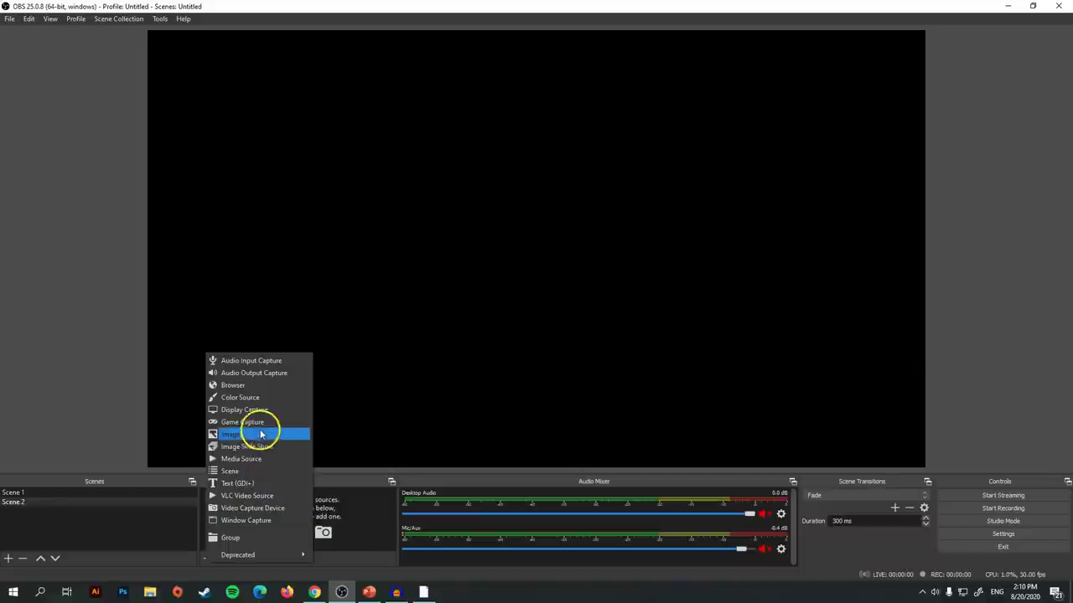
click(259, 521)
text(PowerpOint)
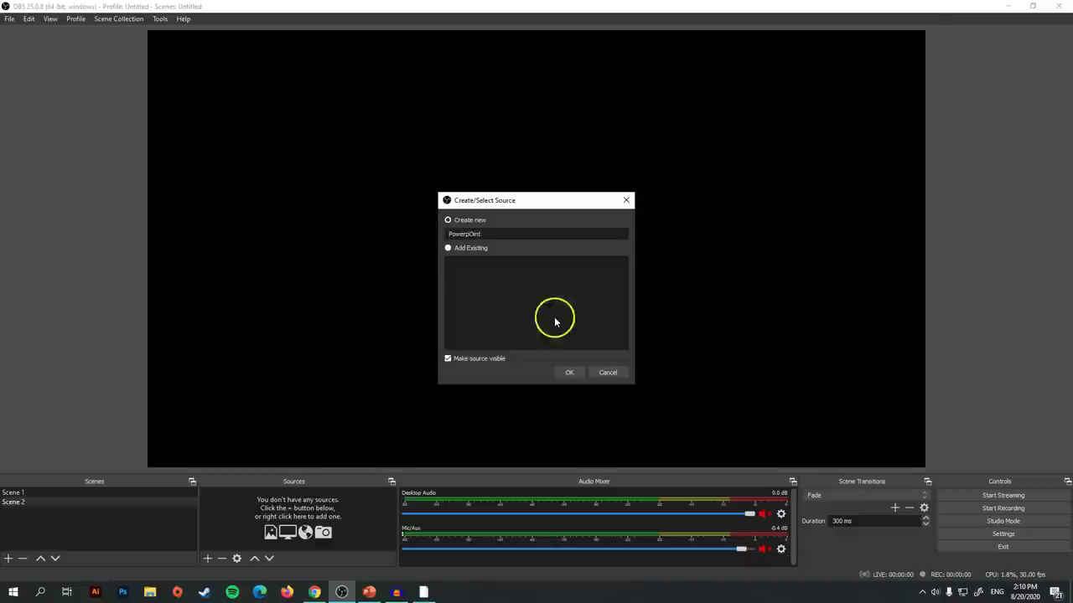
click(572, 374)
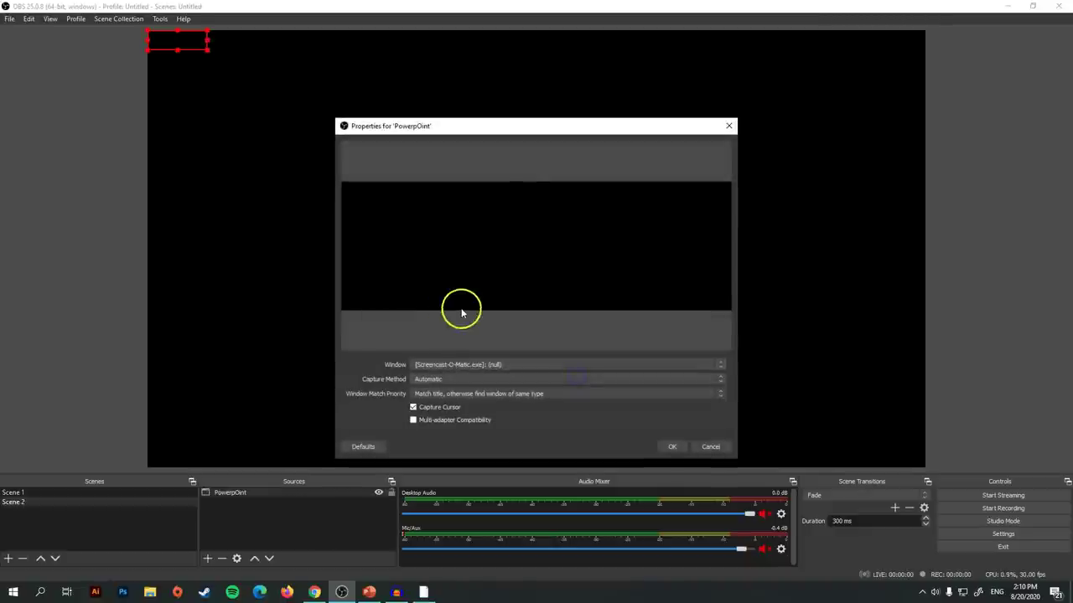
Set the source to capture the "Earthy inspiration - PowerPoint" window using the Windows Graphics Capture method
click(499, 365)
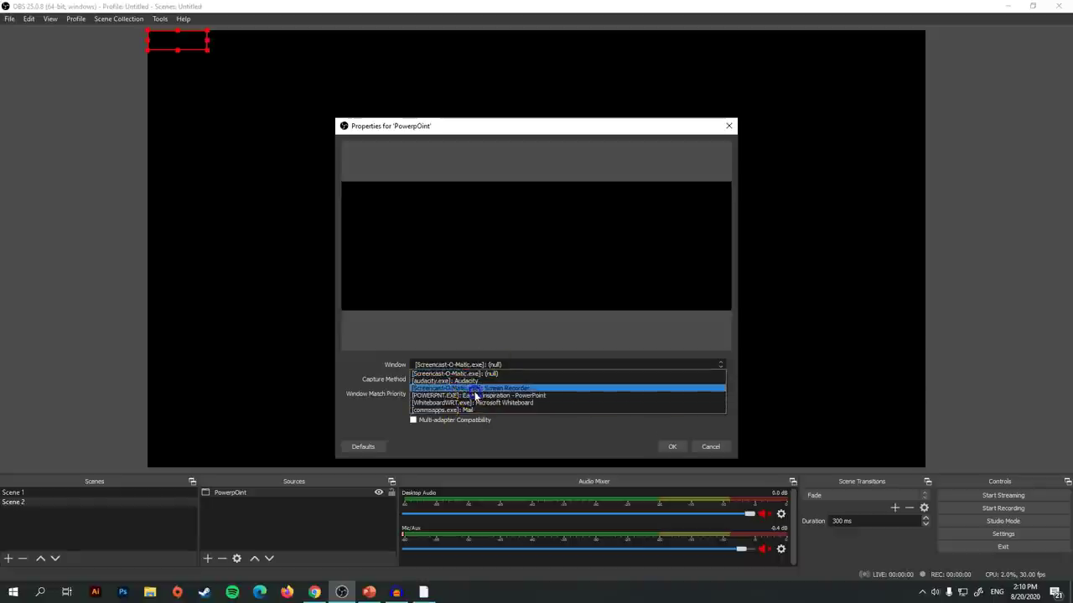
click(473, 395)
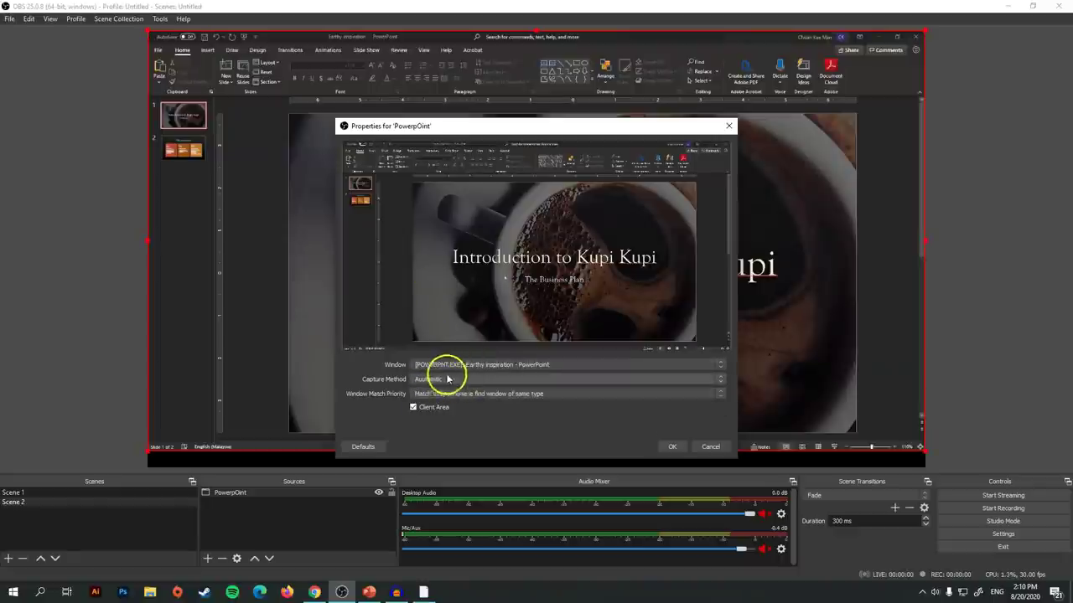
click(434, 381)
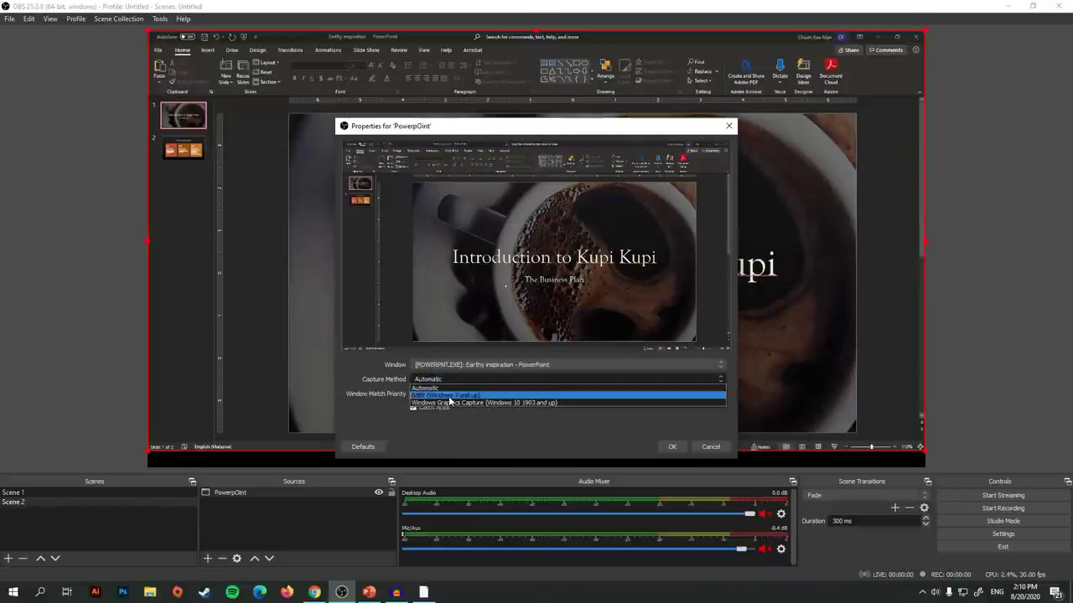
click(448, 402)
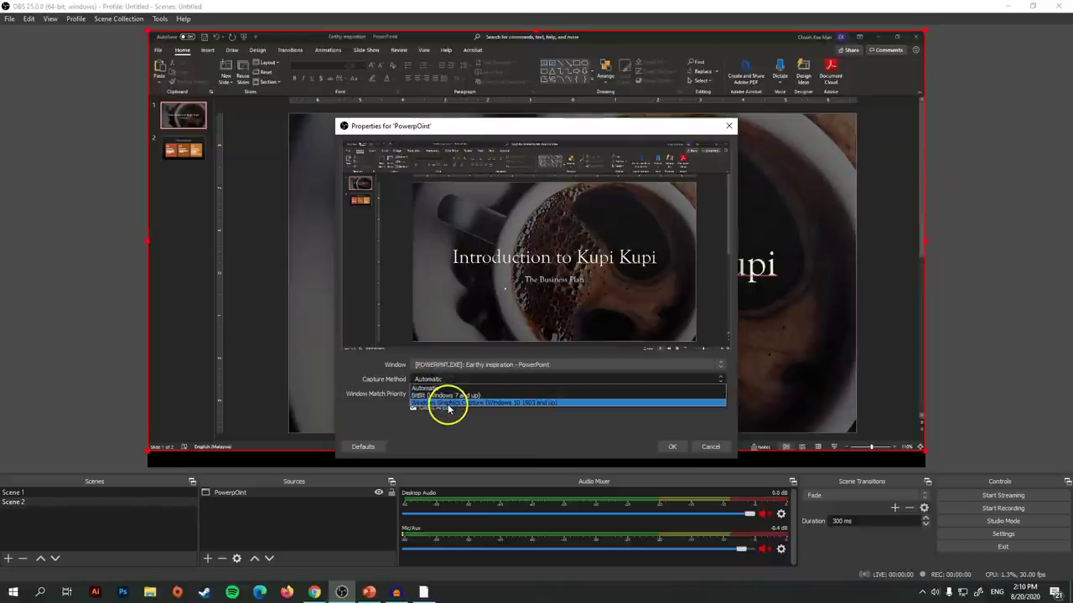
click(673, 447)
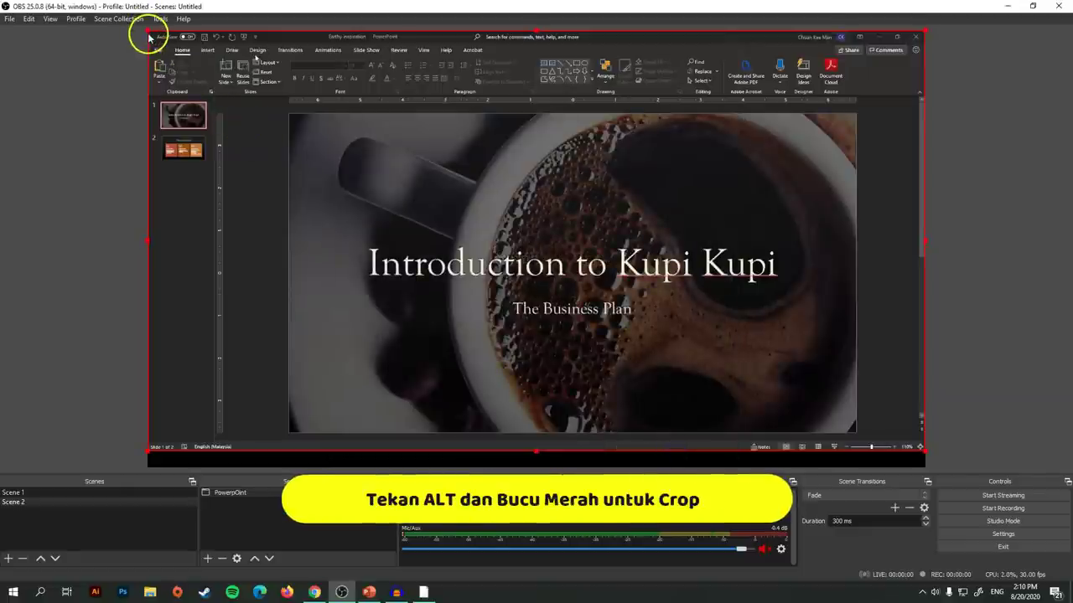
Crop the PowerPoint capture to just the slide and scale it to about two thirds of the canvas width, near the canvas centre
drag(148, 33, 290, 113)
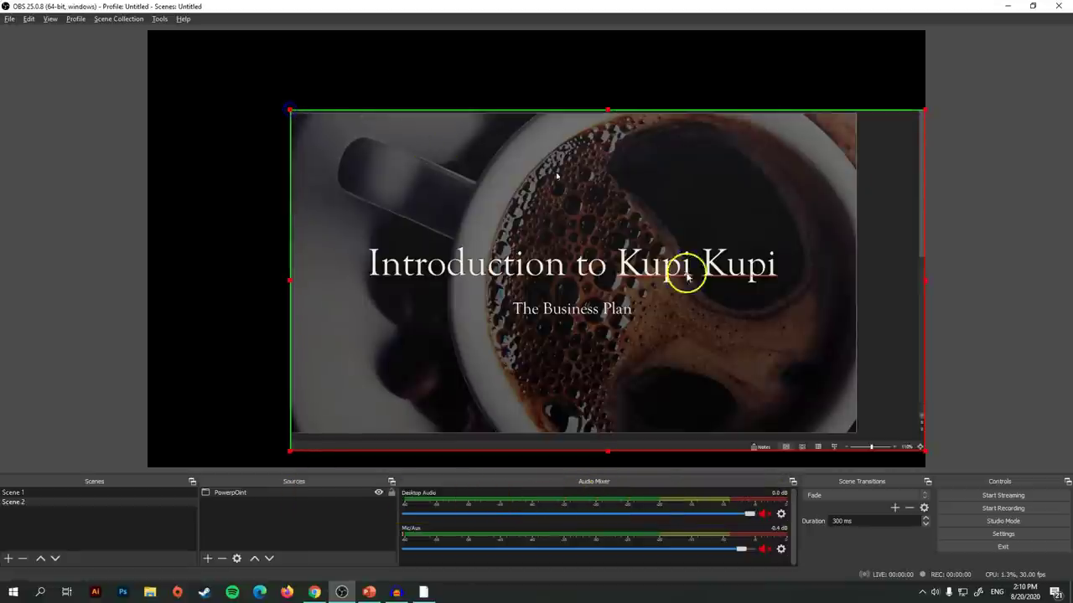
drag(926, 457, 854, 432)
drag(721, 317, 628, 287)
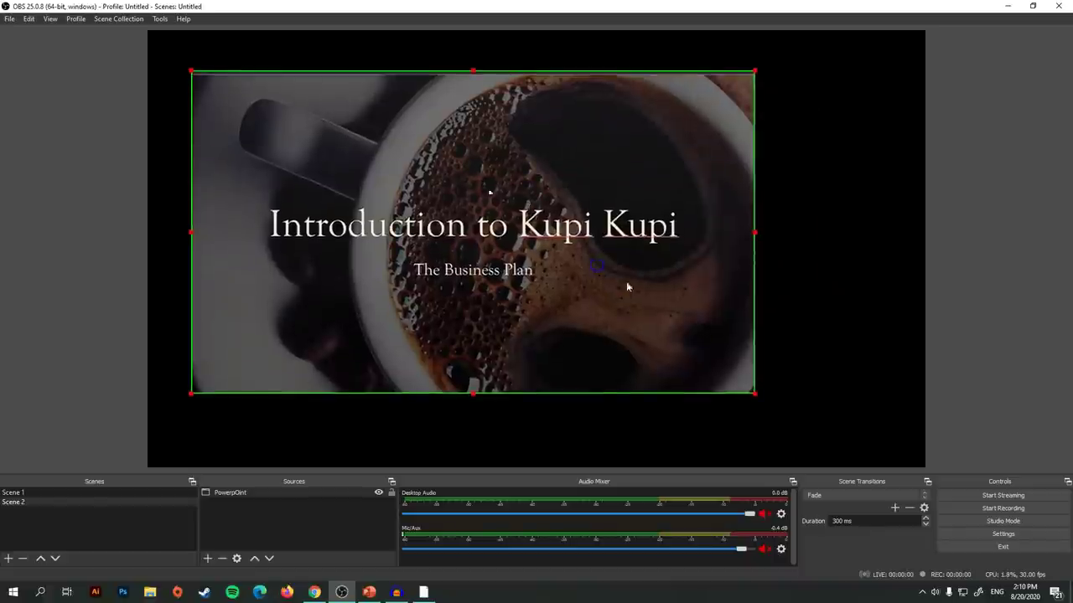
drag(755, 394, 678, 391)
drag(568, 260, 563, 228)
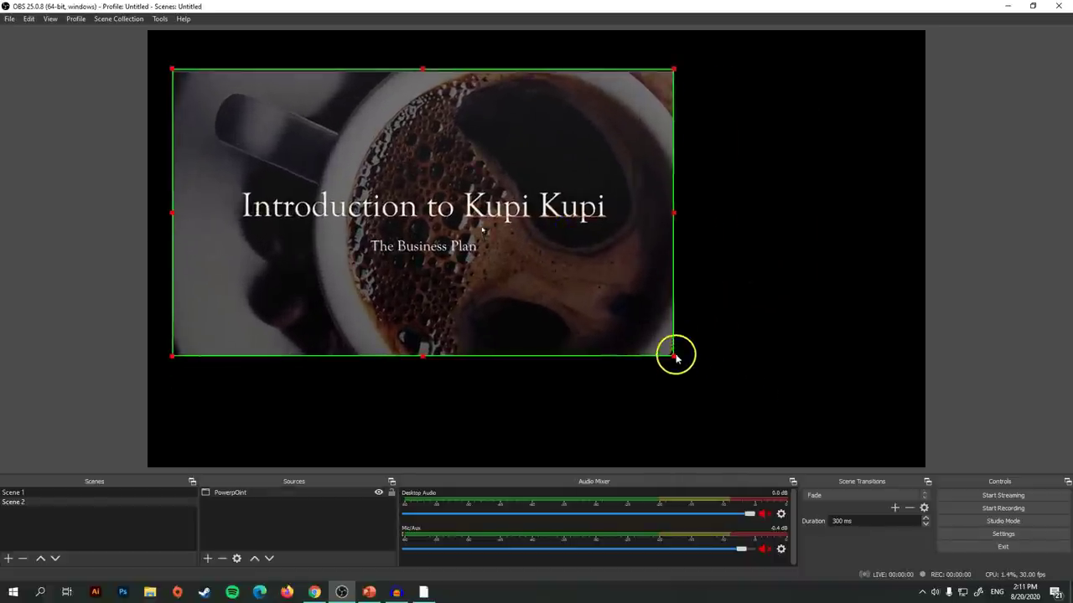
drag(674, 356, 696, 376)
drag(620, 306, 705, 321)
click(247, 510)
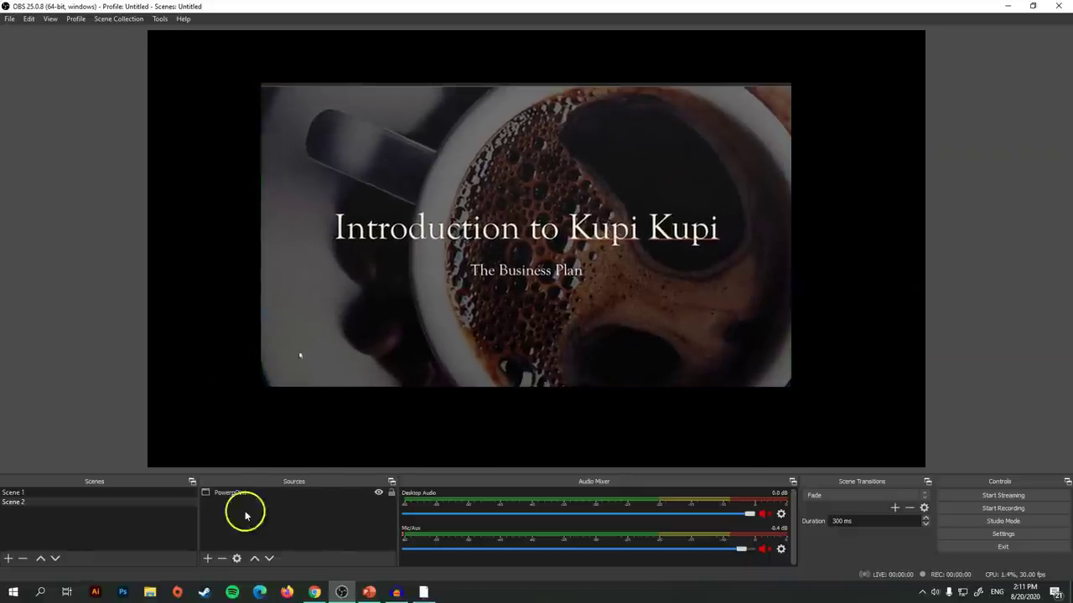
Add a new Image source named "background2" to Scene 2, using the white desk with computer monitor picture from the Desktop folder
click(207, 562)
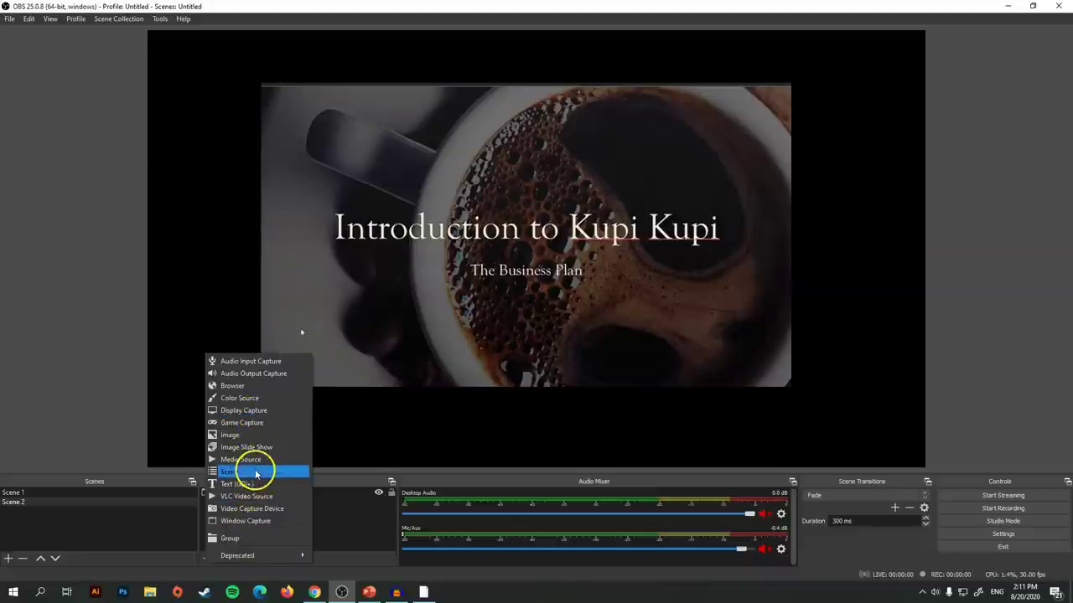
click(249, 436)
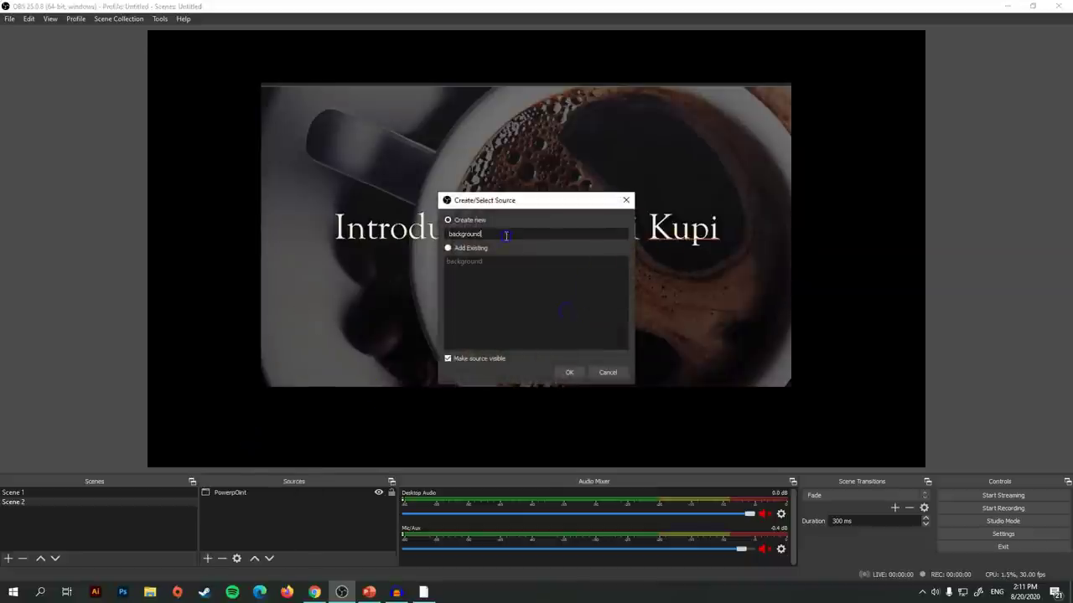
text(background2)
click(569, 372)
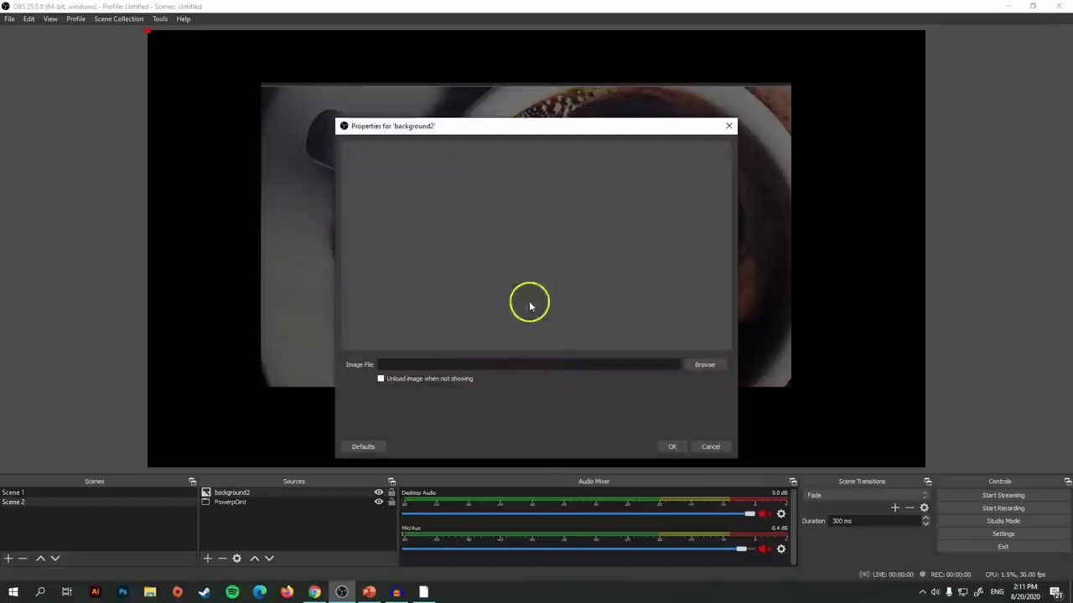
click(709, 361)
double_click(526, 239)
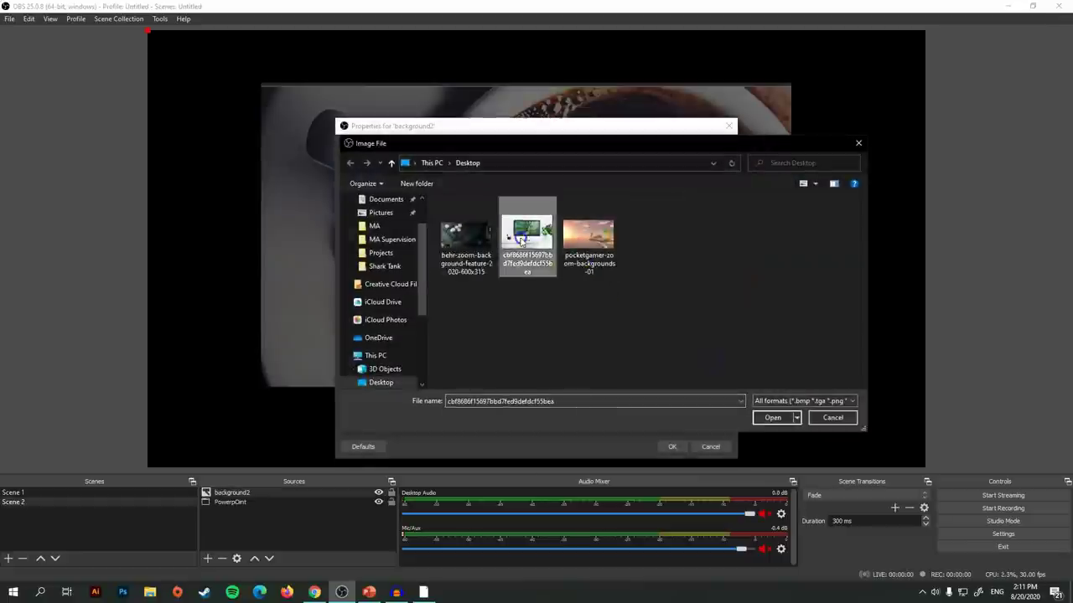
click(672, 448)
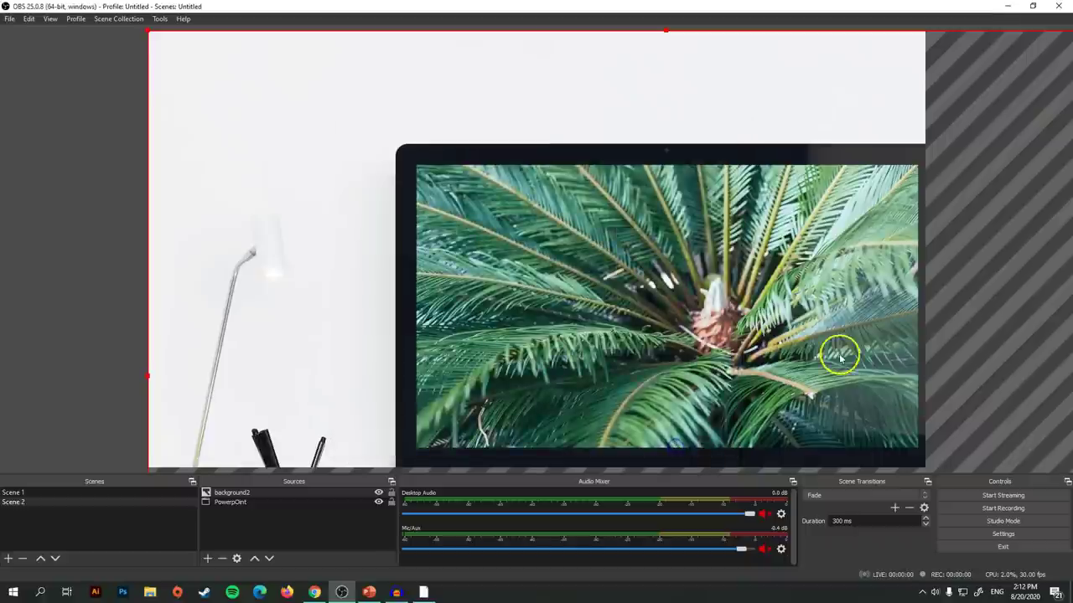
Scale the background2 image to fill the whole canvas and place it behind the PowerPoint capture
drag(735, 237, 566, 180)
drag(239, 95, 536, 391)
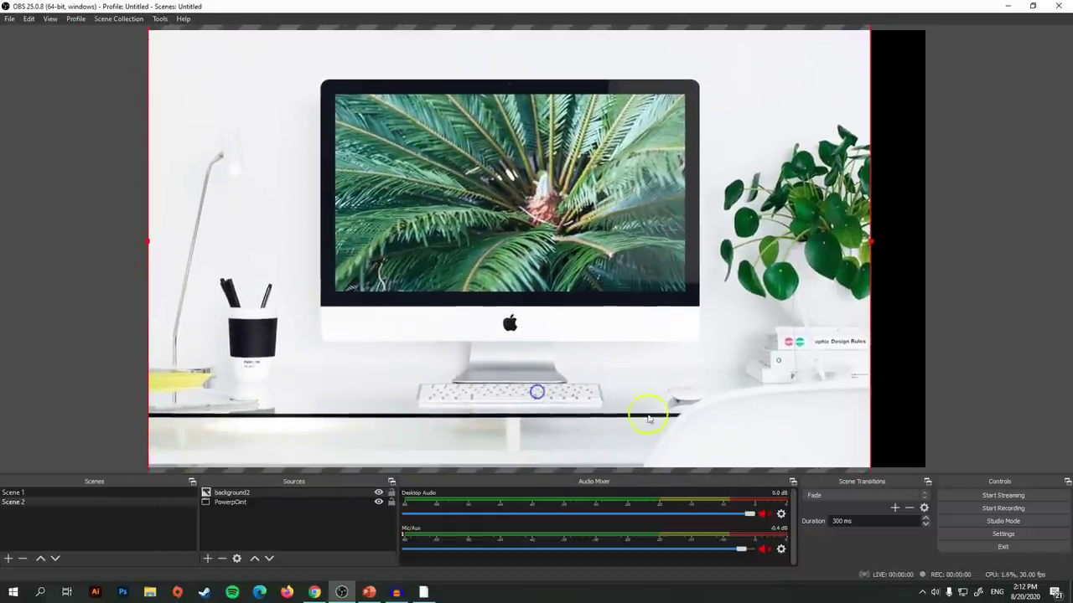
drag(870, 242, 926, 248)
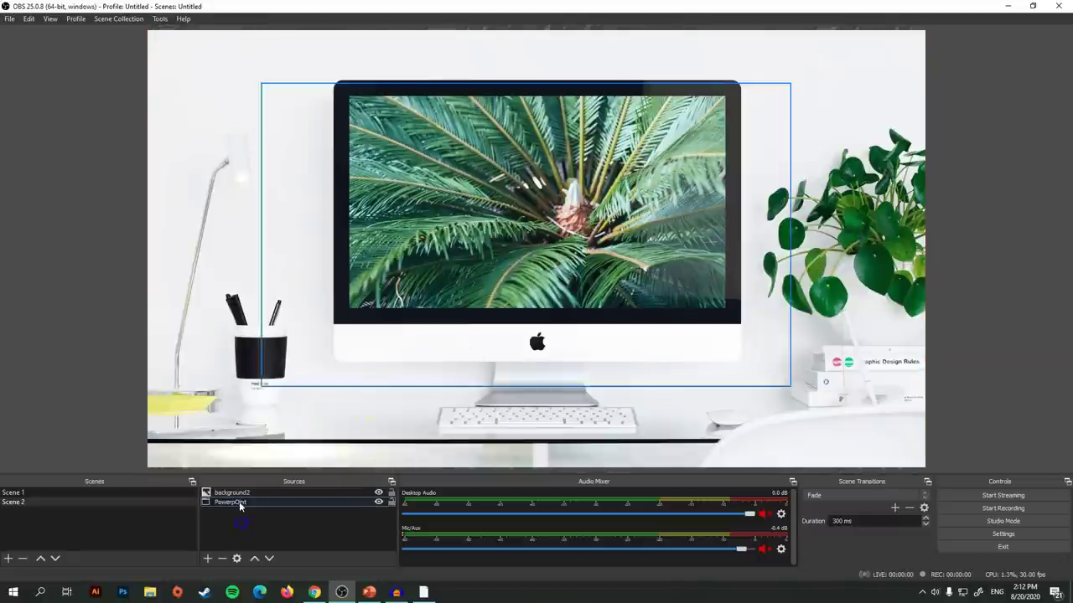
drag(238, 494, 236, 507)
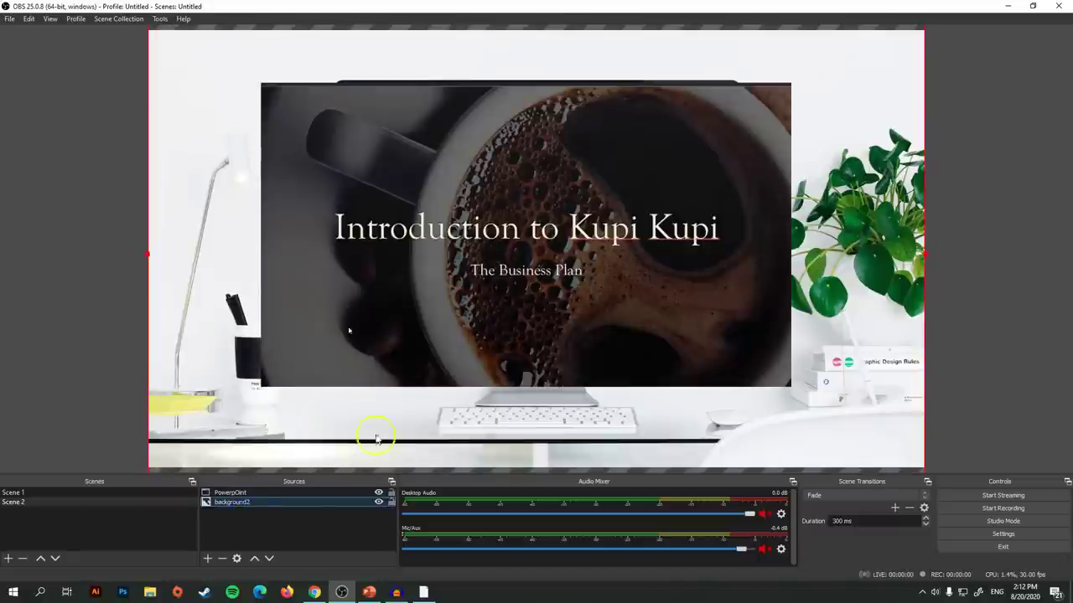
Move and shrink the PowerPoint capture to fit inside the monitor screen in the background image, and deselect it
click(564, 296)
drag(565, 297, 625, 271)
click(757, 341)
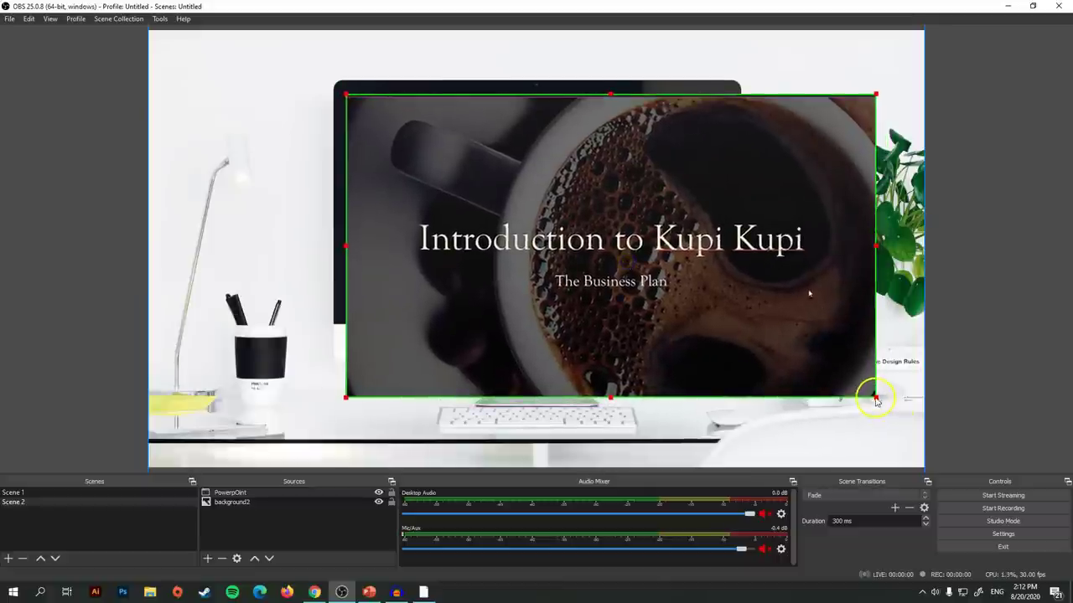
drag(874, 401, 726, 294)
click(946, 257)
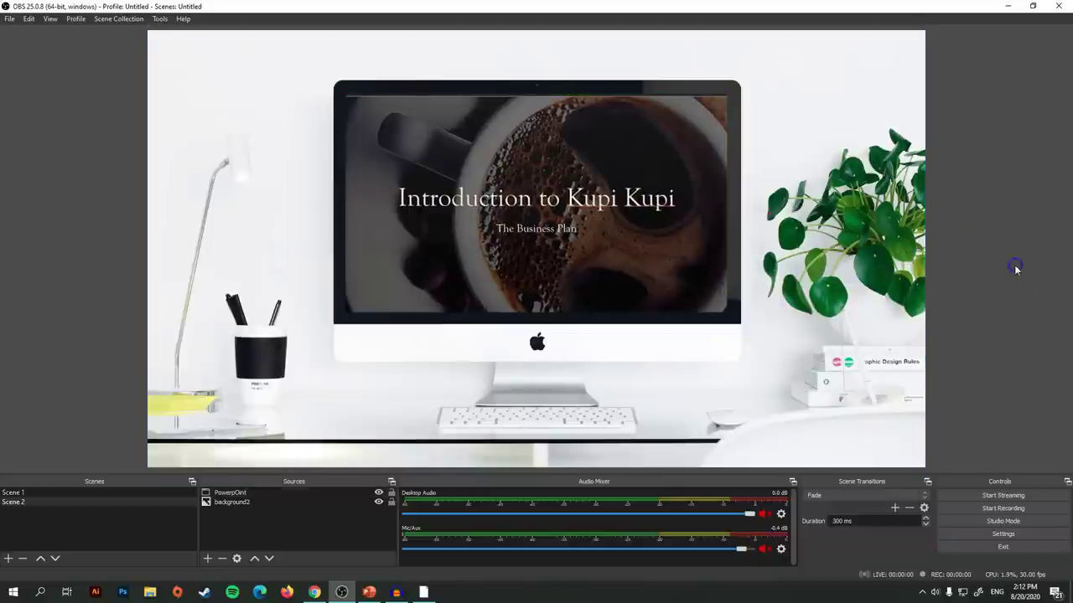
Switch back and forth between Scene 1 and Scene 2 to check the transition between them, ending on Scene 2
click(107, 493)
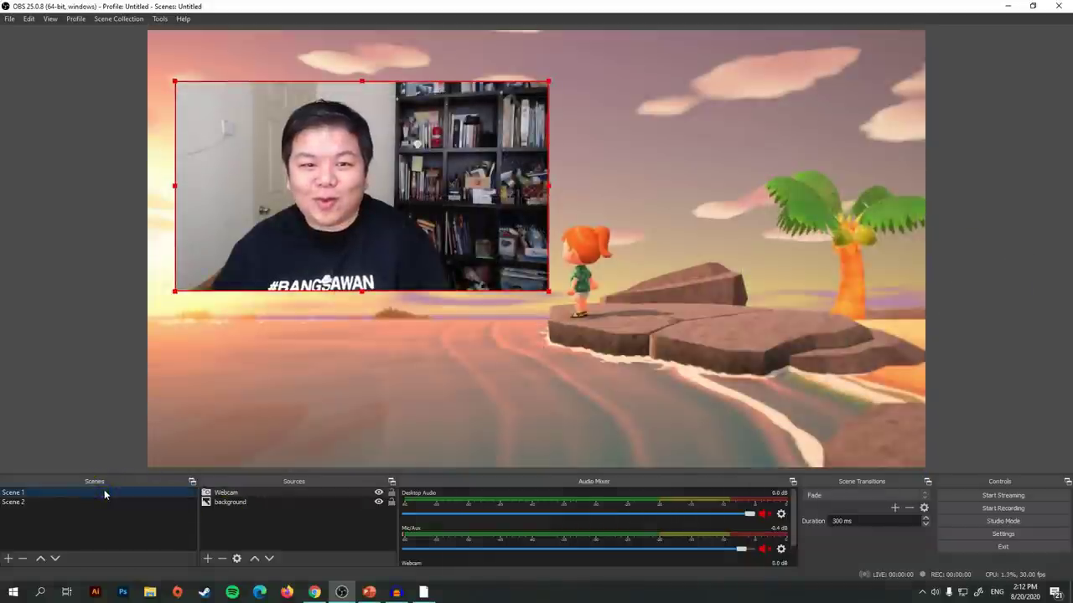
click(100, 497)
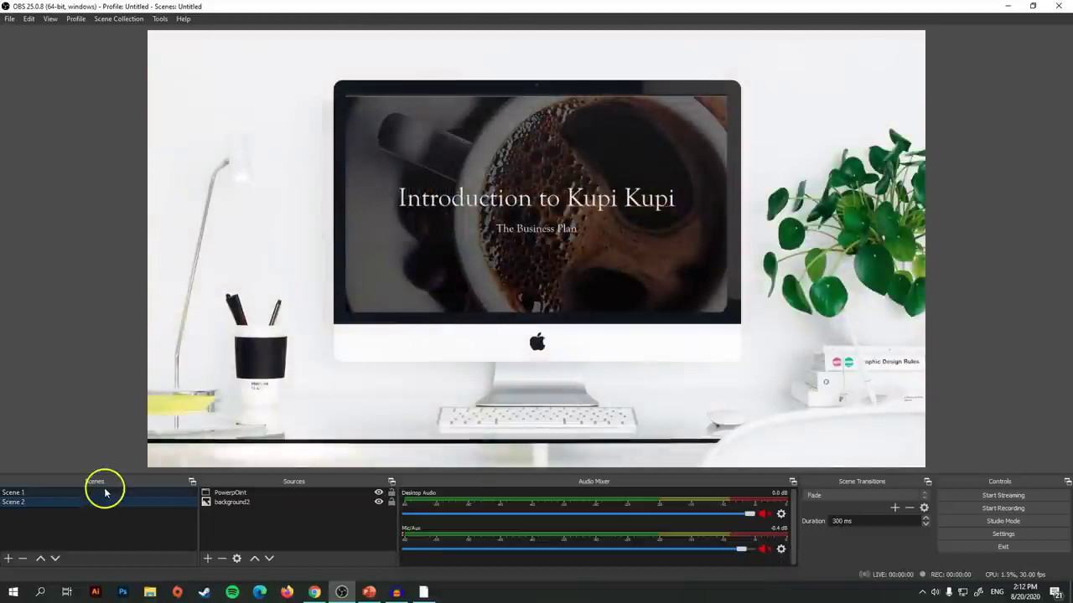
click(105, 493)
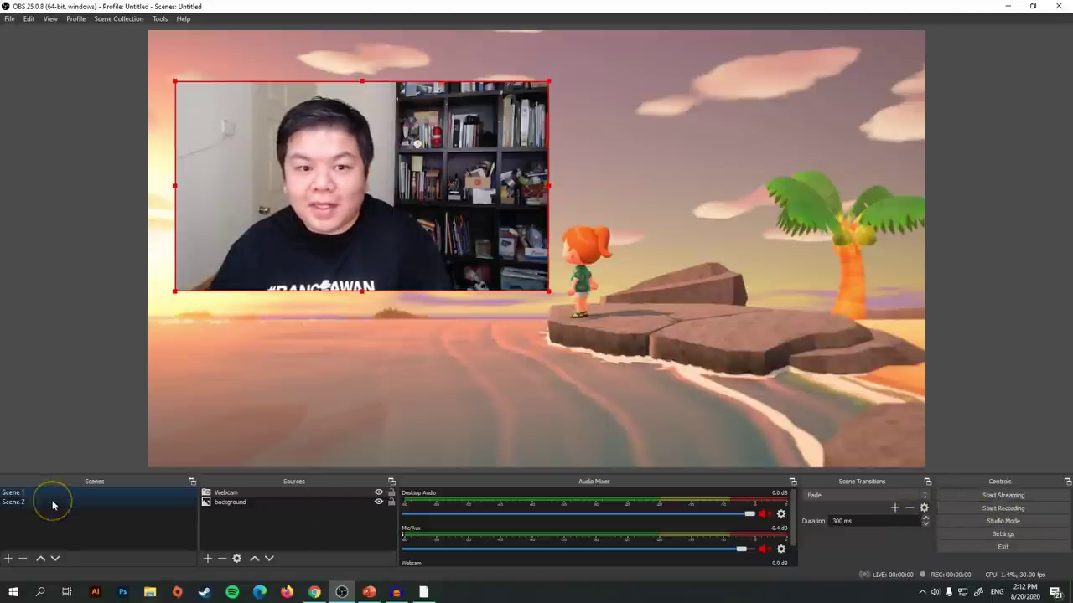
click(328, 383)
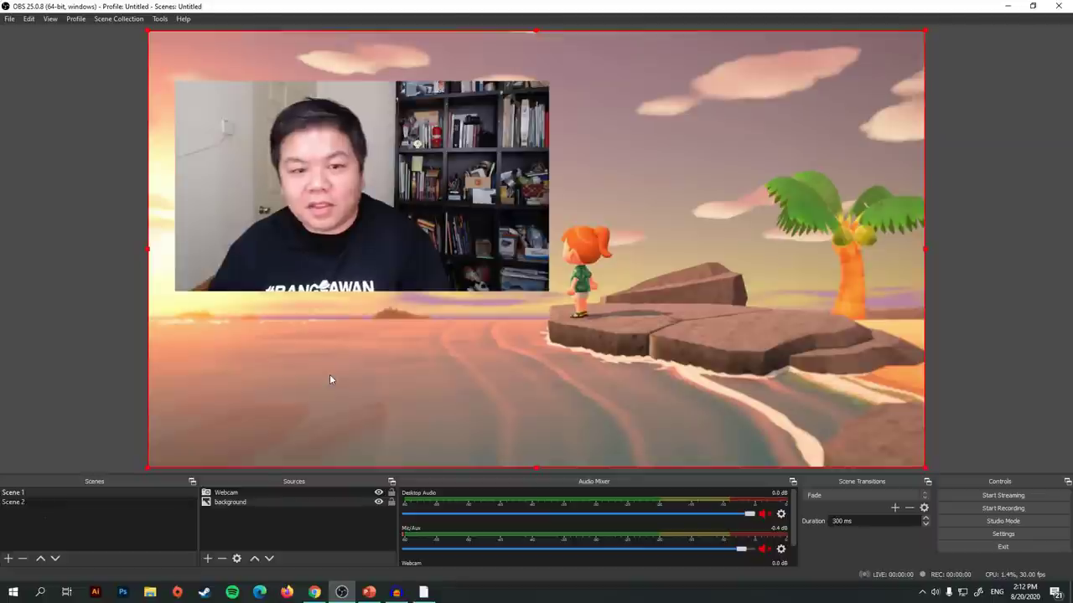
click(53, 502)
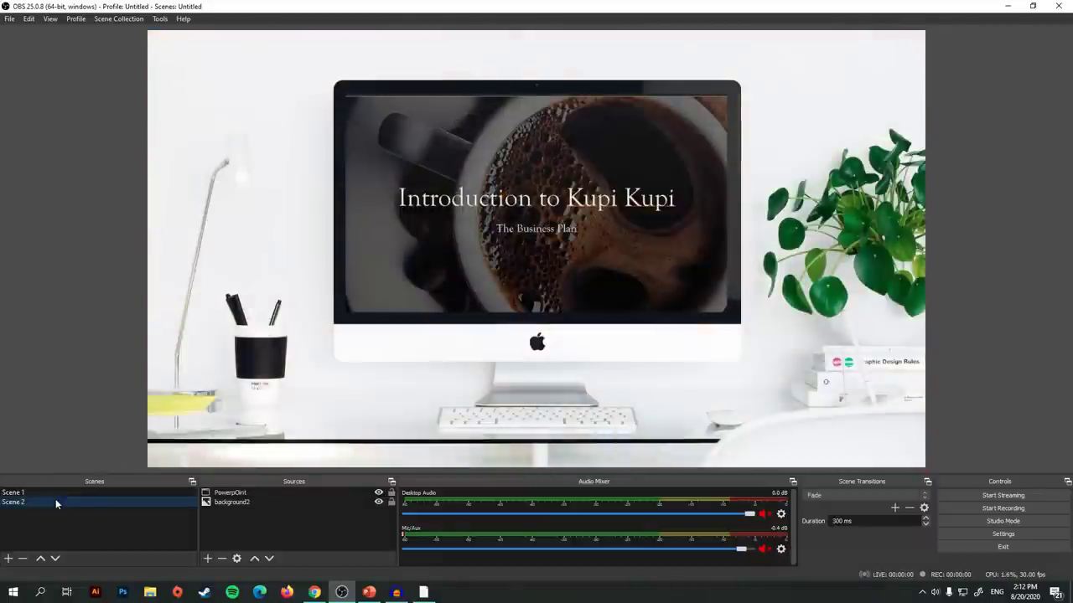
drag(55, 498, 63, 494)
click(63, 494)
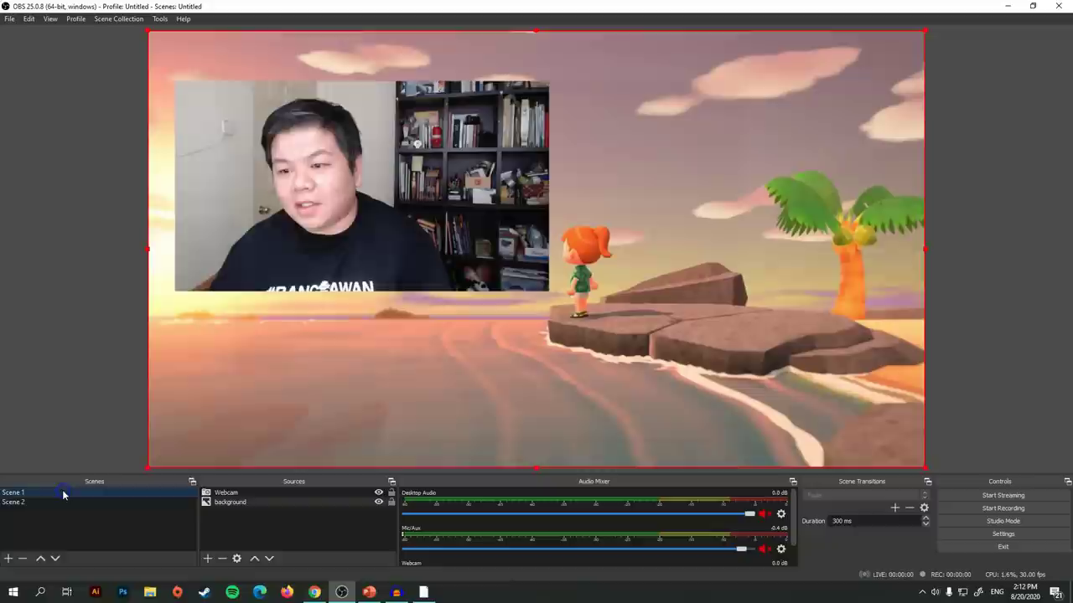
click(63, 502)
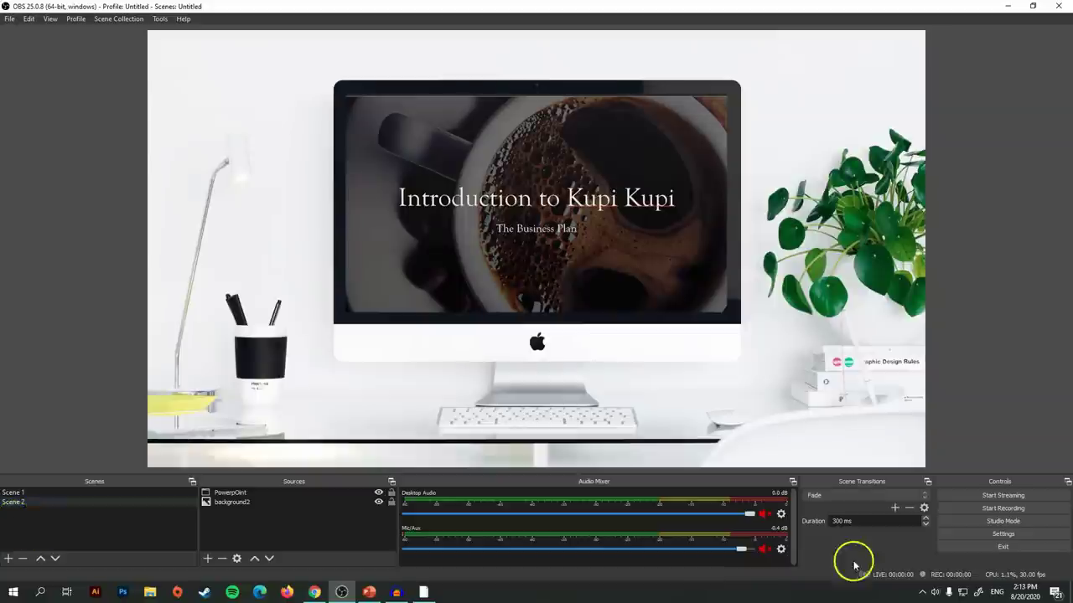
Add a new Swipe scene transition under its default name and make it the active transition
click(843, 497)
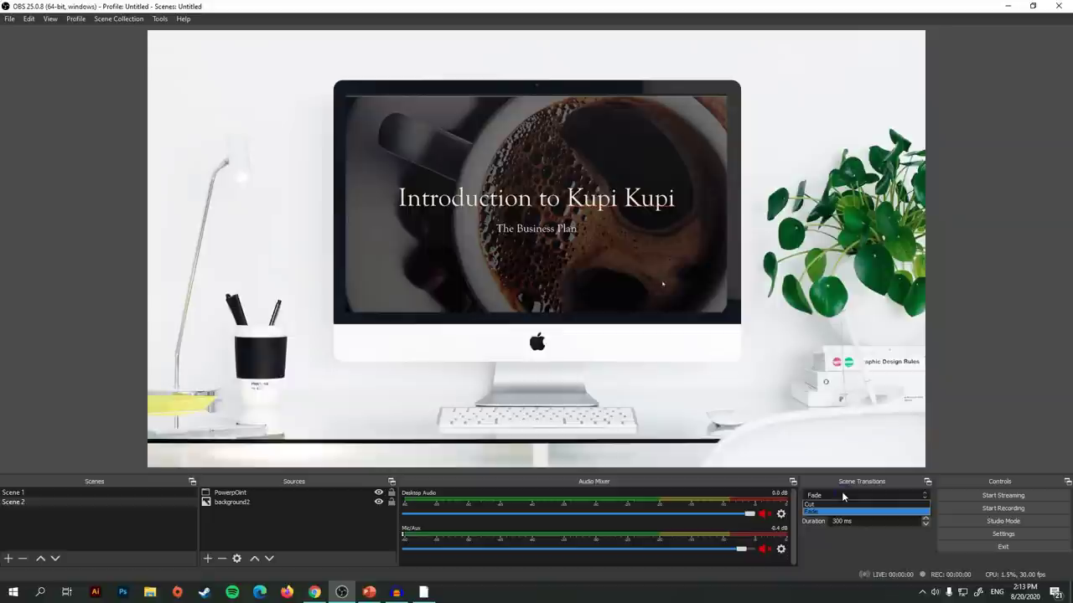
click(838, 518)
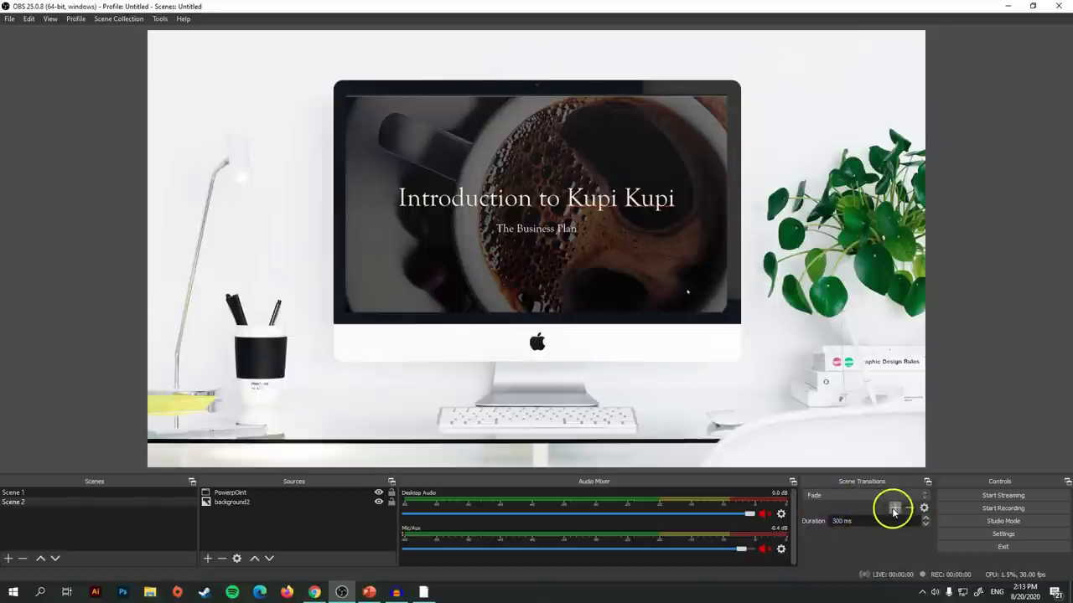
click(894, 508)
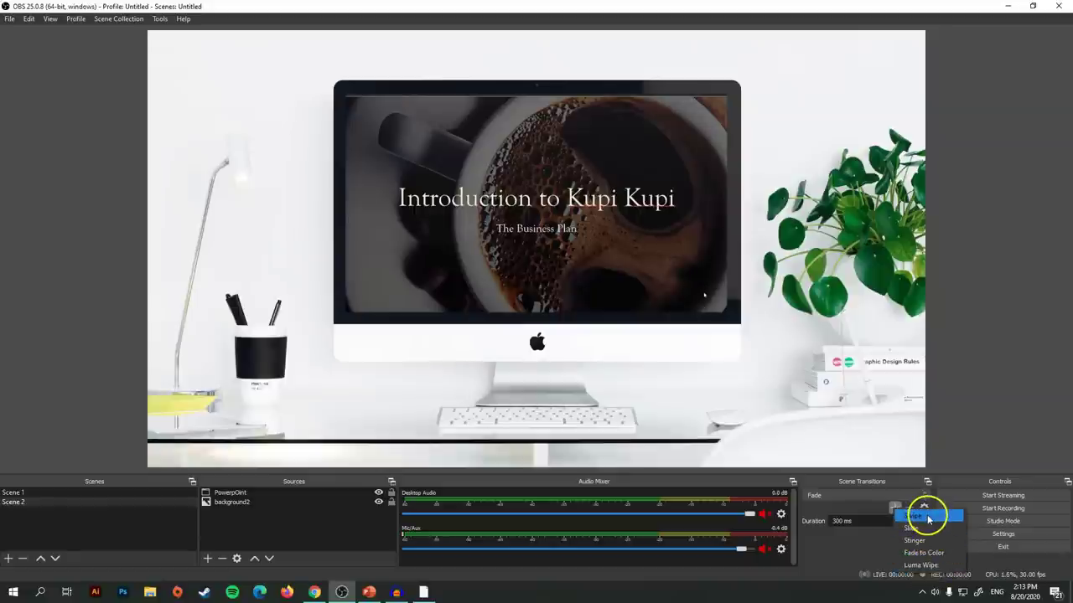
click(928, 517)
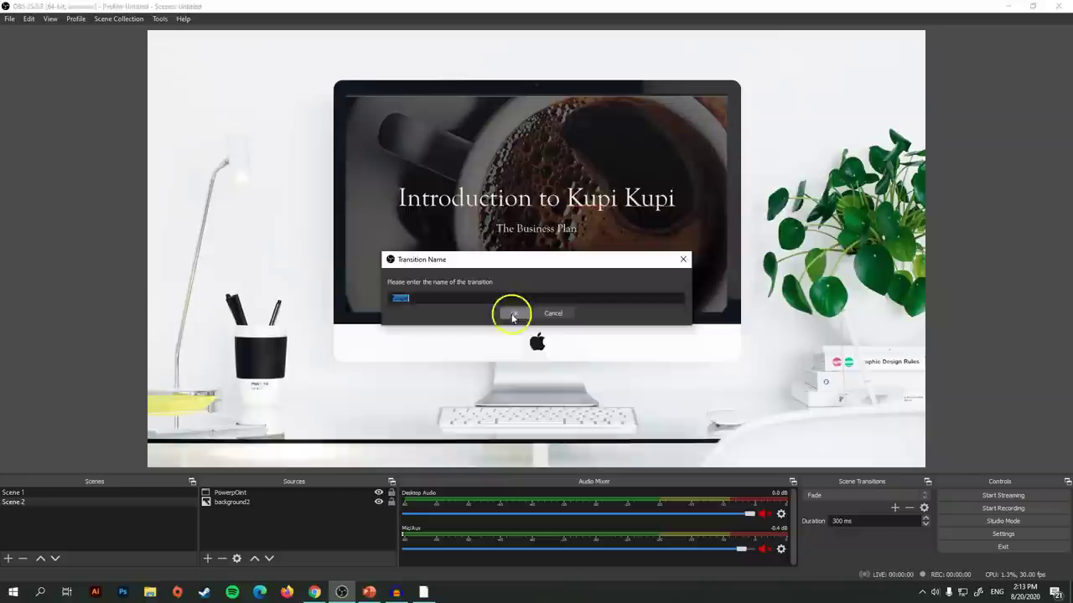
click(511, 312)
click(674, 448)
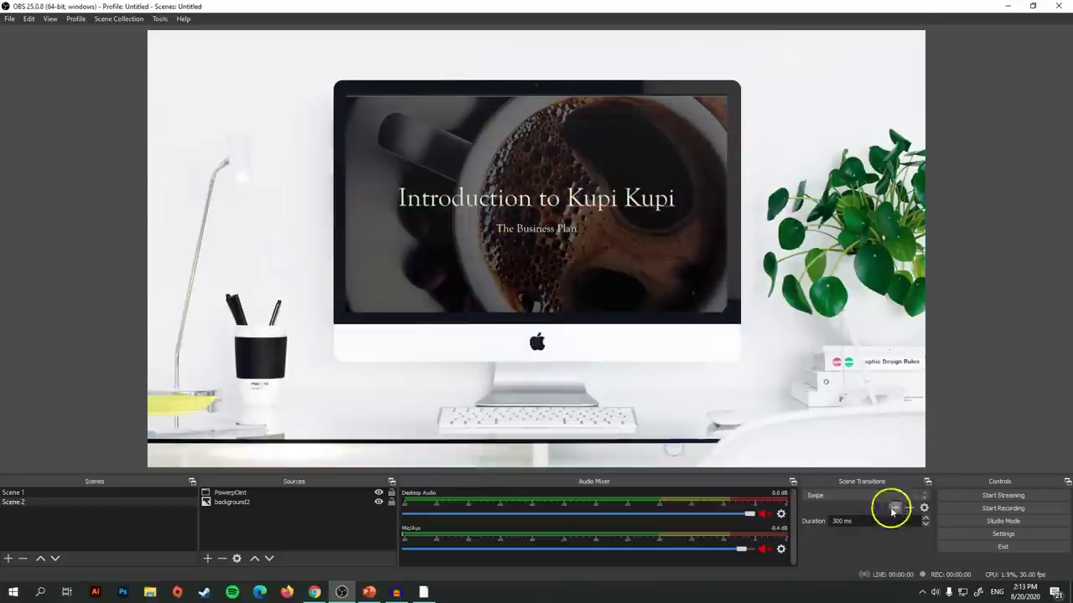
Keep Swipe as the scene transition and preview it by switching to Scene 1 and back to Scene 2
click(866, 496)
click(903, 517)
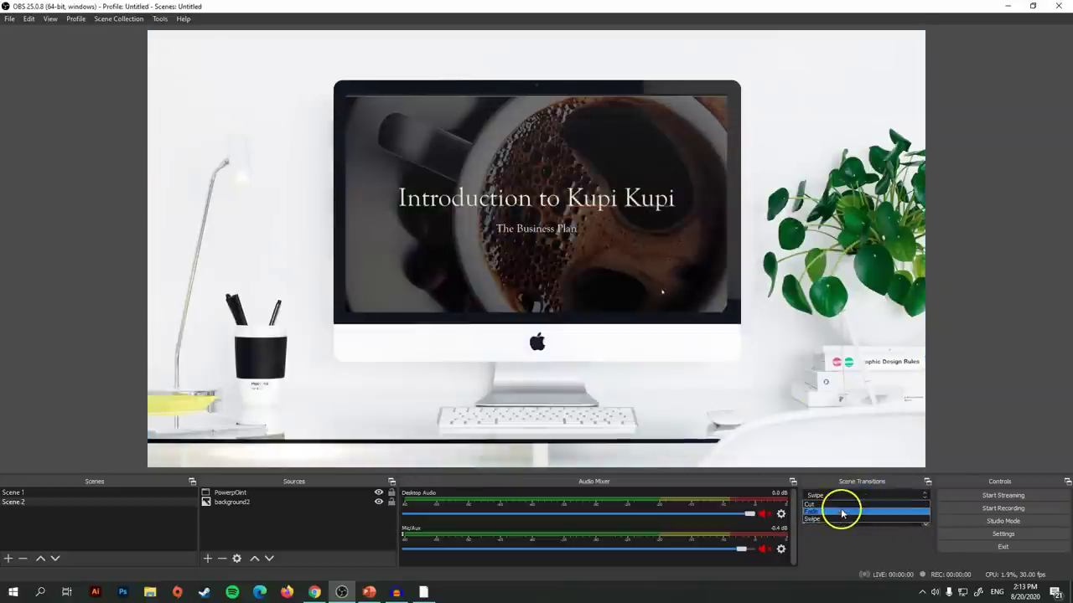
click(51, 542)
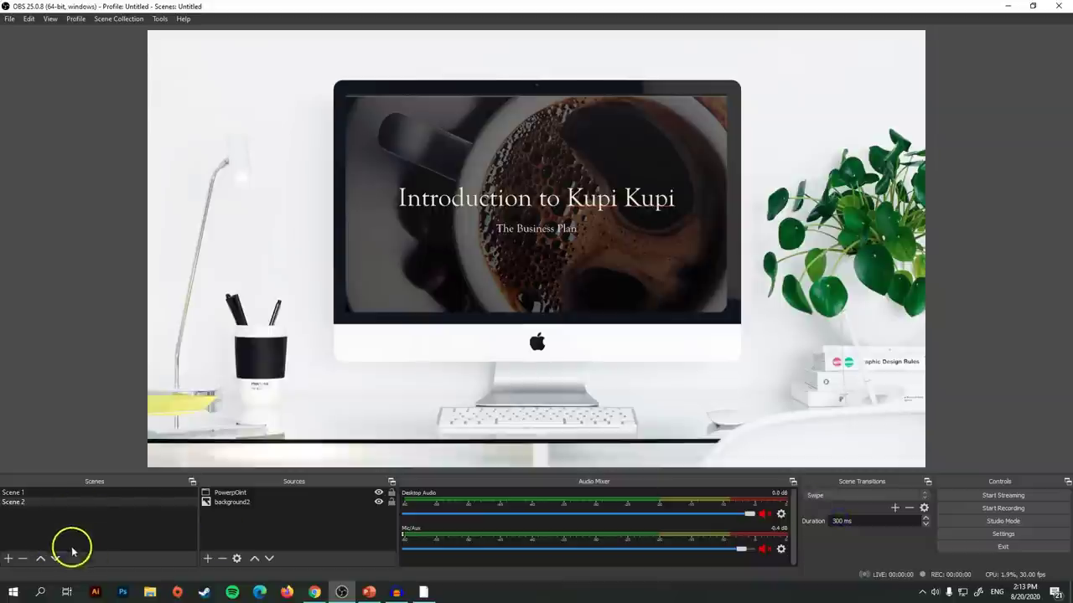
click(84, 492)
click(82, 501)
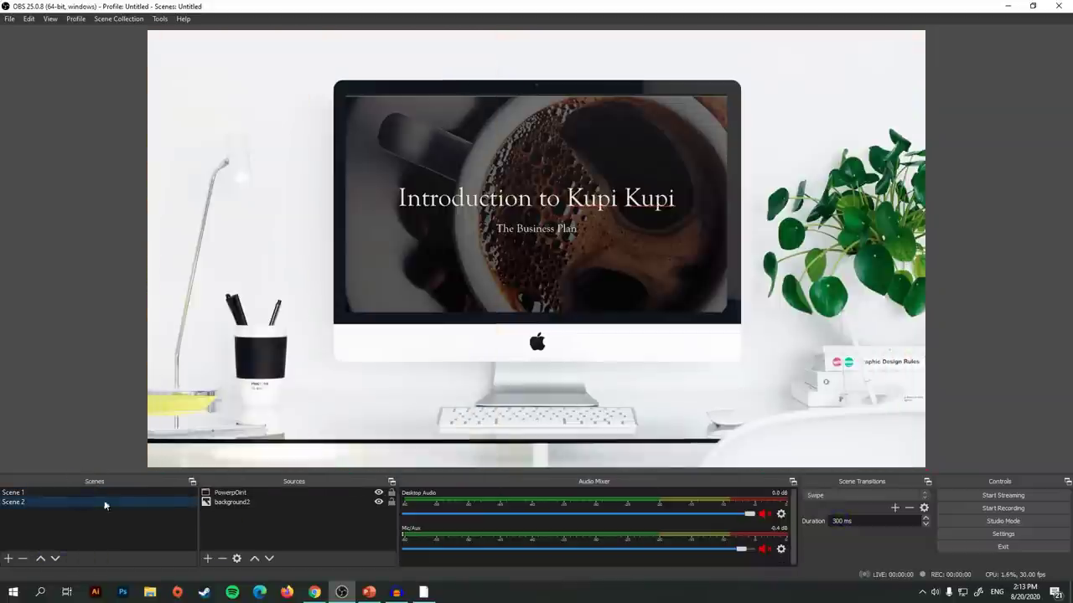
Set the scene transition to Fade and test it by switching to Scene 1 and back to Scene 2
click(829, 496)
click(835, 511)
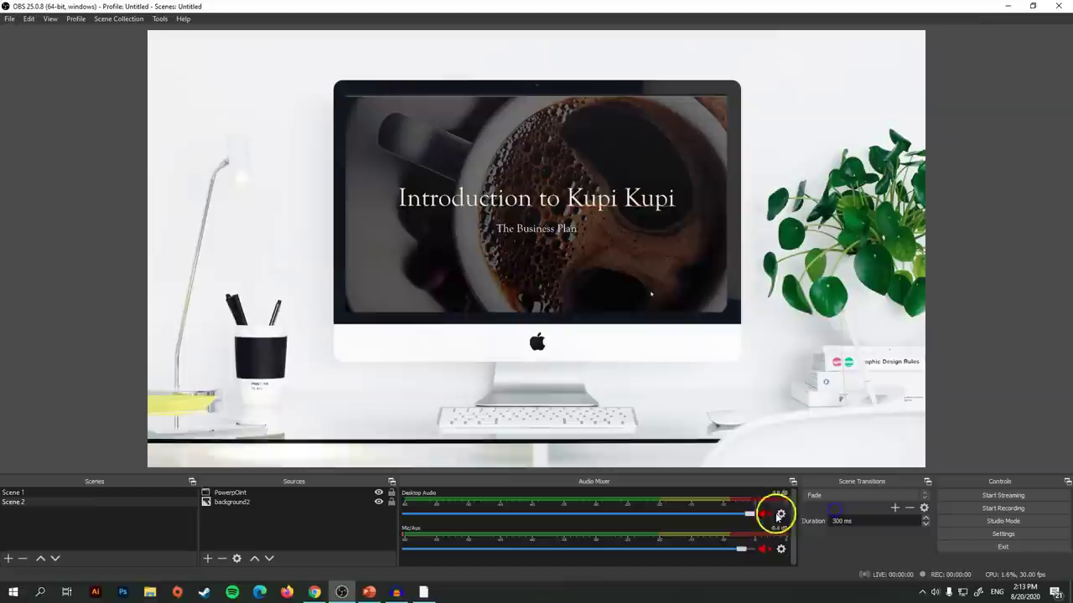
click(95, 494)
click(98, 503)
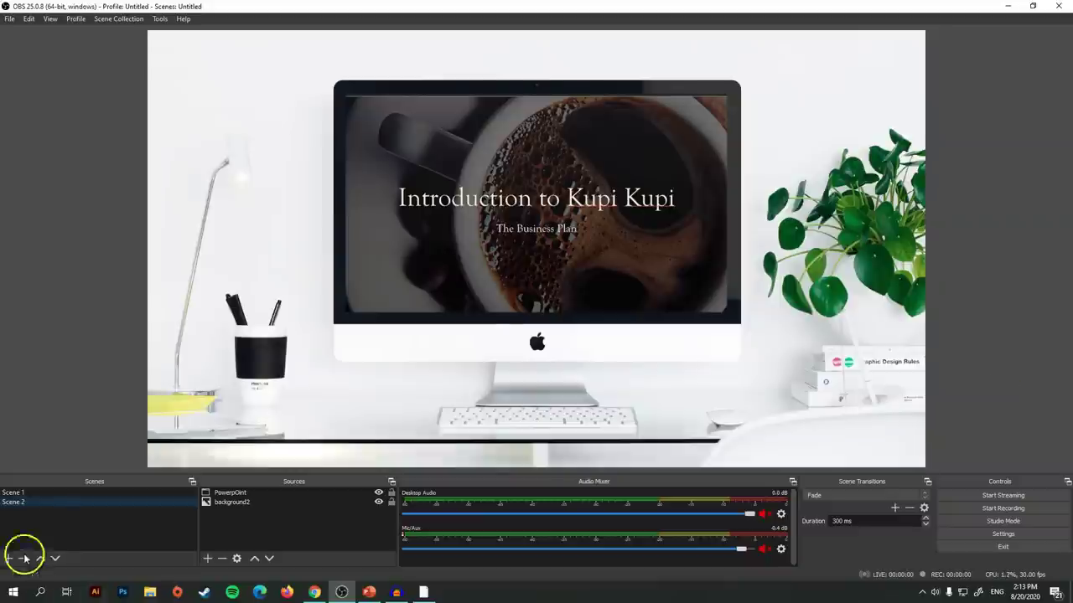
Alternate between the webcam scene and the PowerPoint scene, ending on Scene 2 with the PowerPoint capture selected
click(13, 494)
click(15, 503)
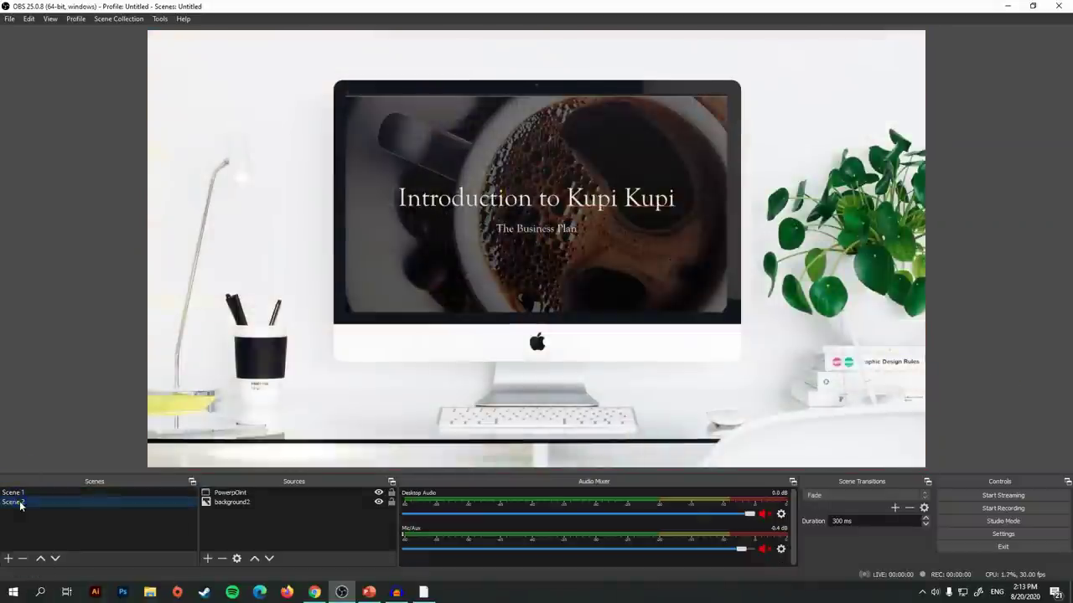
click(13, 493)
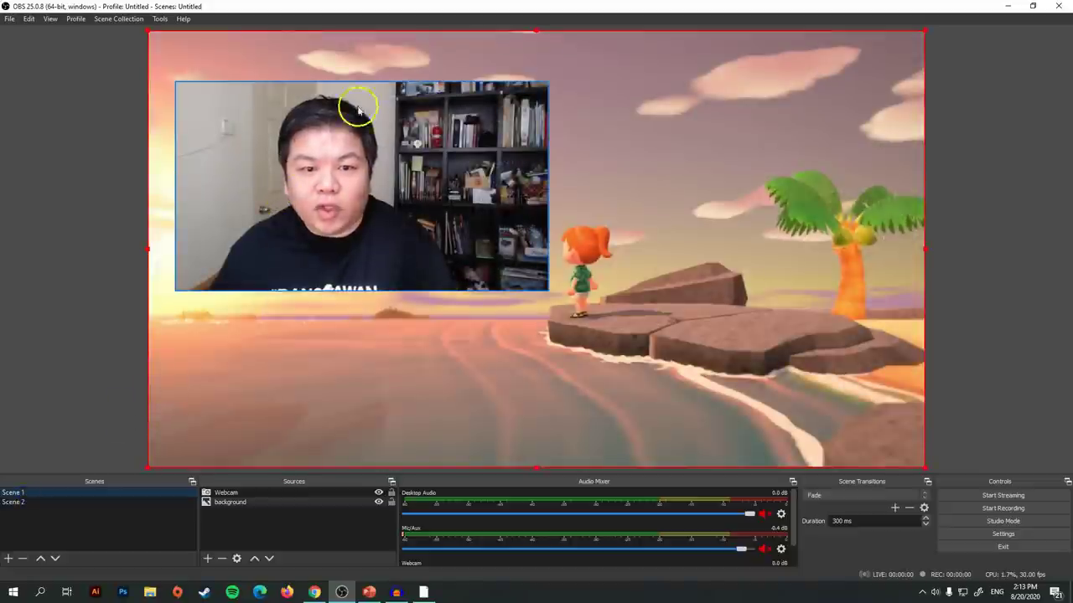
click(59, 503)
click(635, 153)
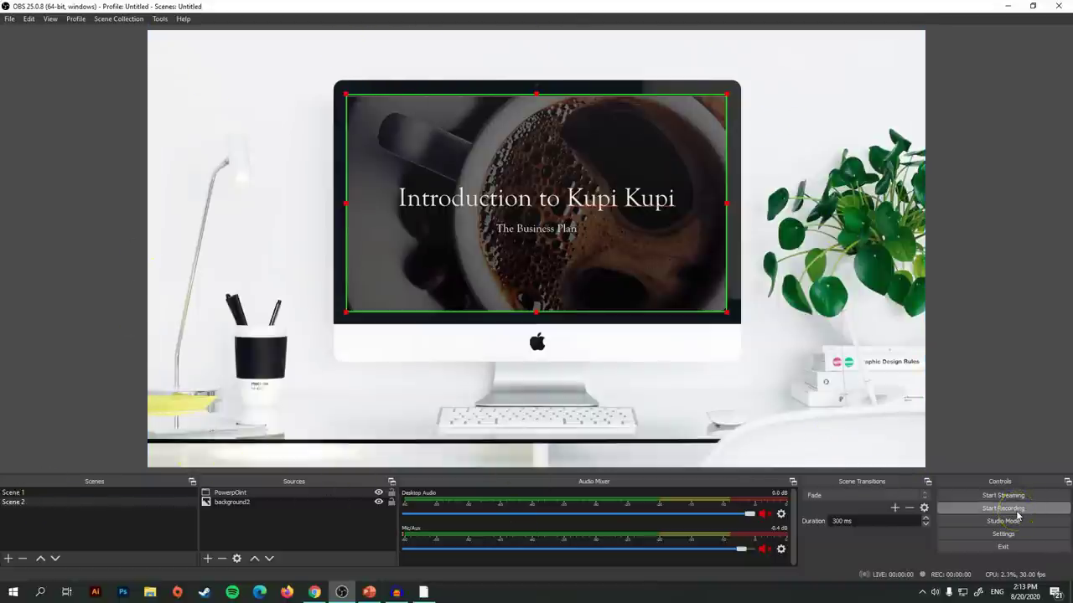
Switch to PowerPoint, show slide 2 of the presentation, and return to OBS to check it in Scene 2
click(368, 593)
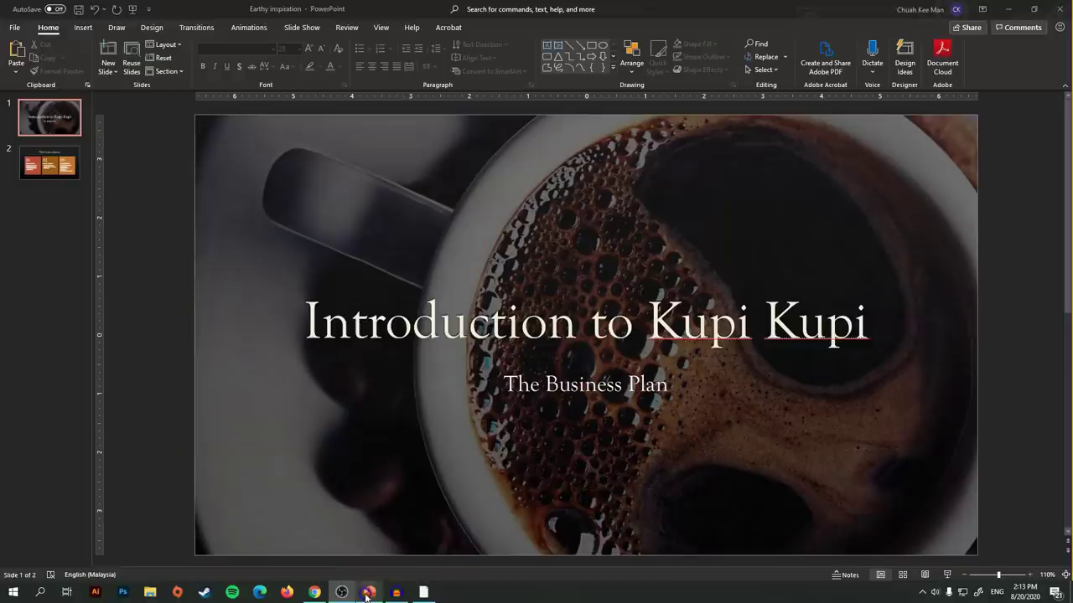
click(44, 173)
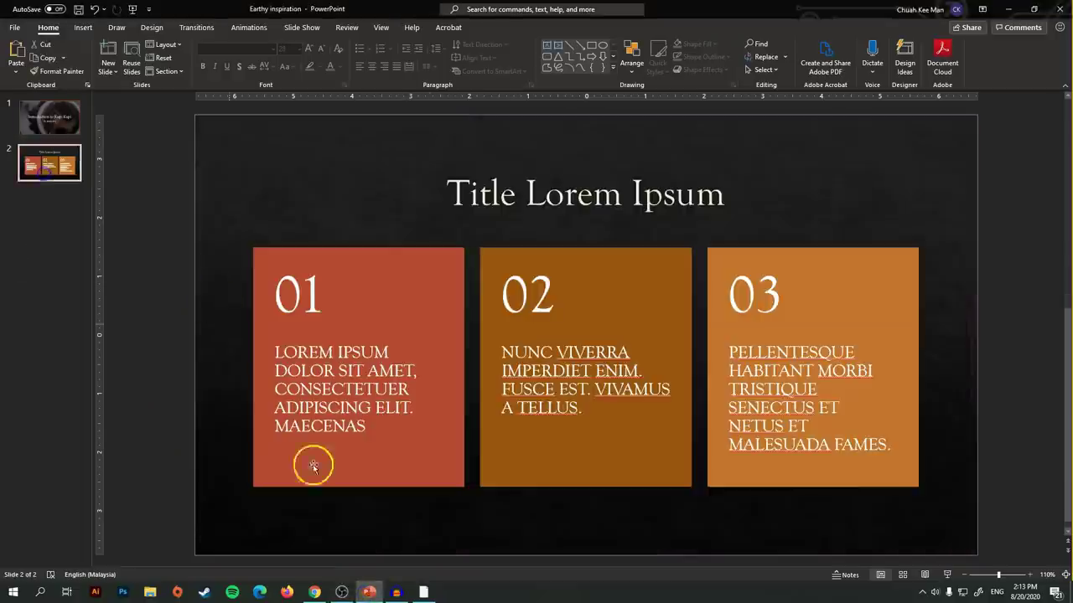
click(343, 592)
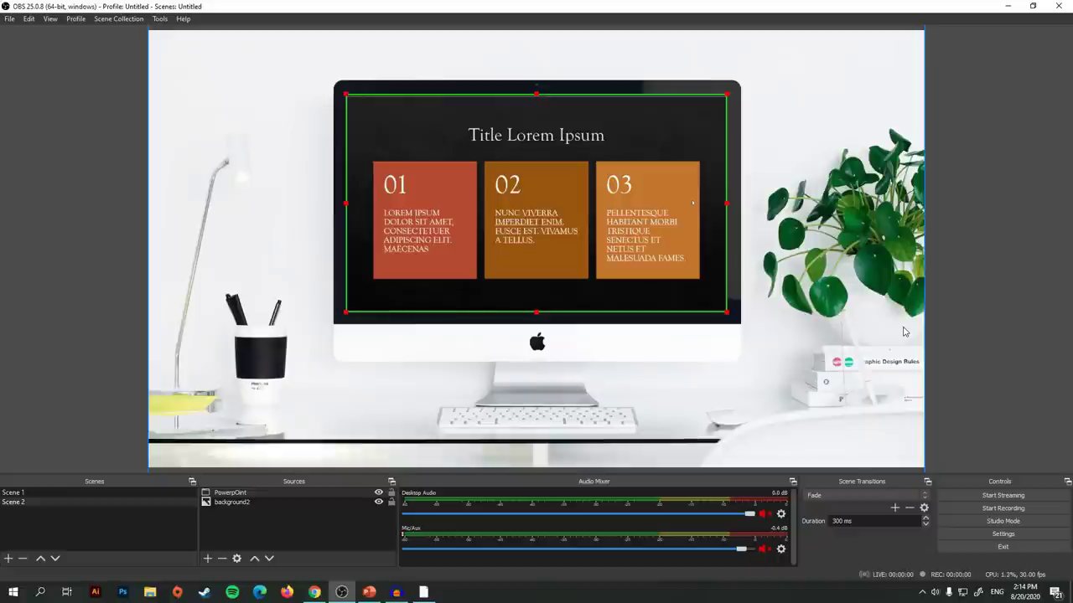
click(953, 498)
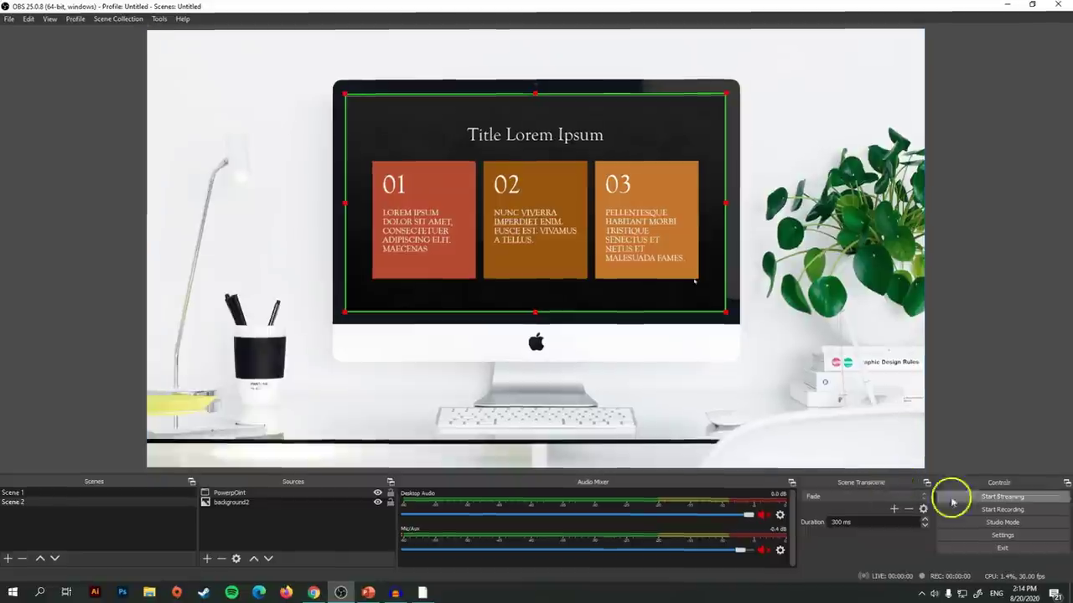